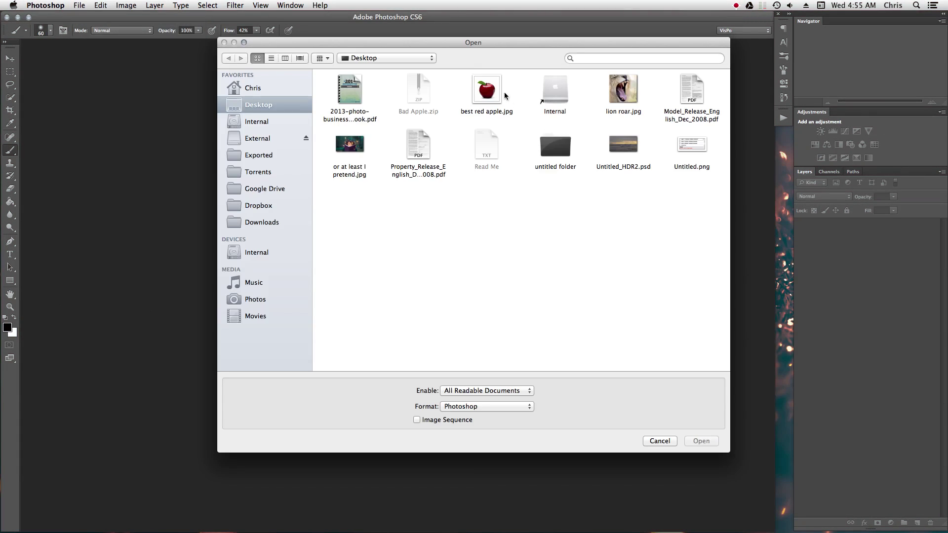
# Open best red apple.jpg and place lion roar.jpg over the lower right part of the apple
pyautogui.click(700, 441)
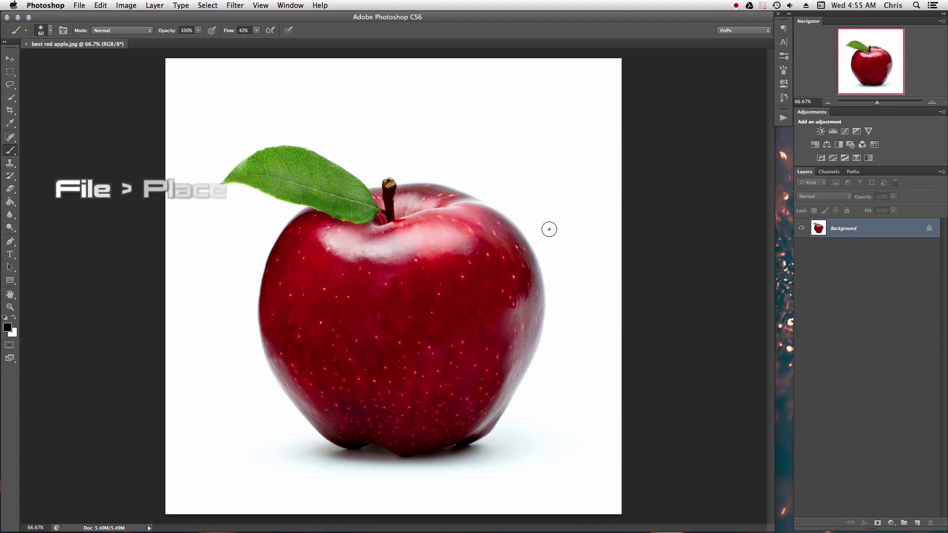
pyautogui.click(79, 6)
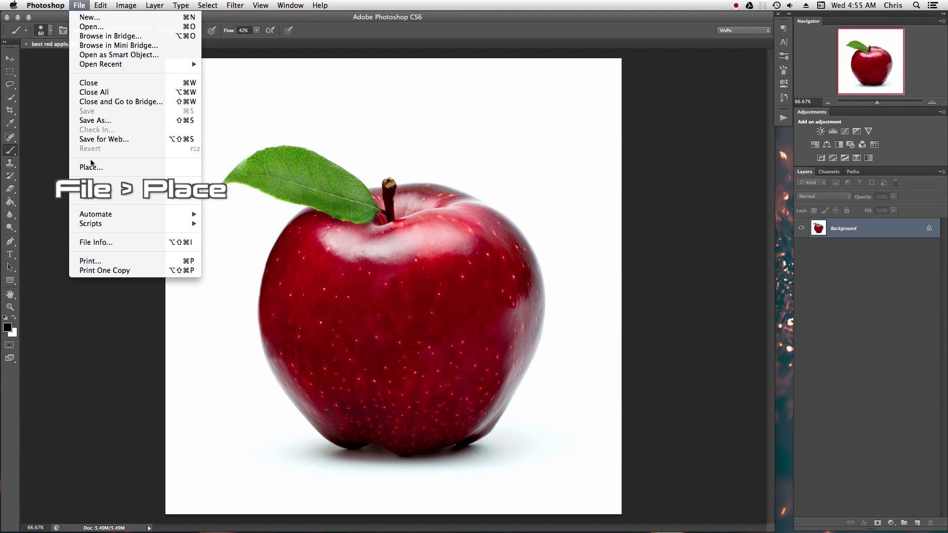
pyautogui.click(91, 168)
pyautogui.click(623, 91)
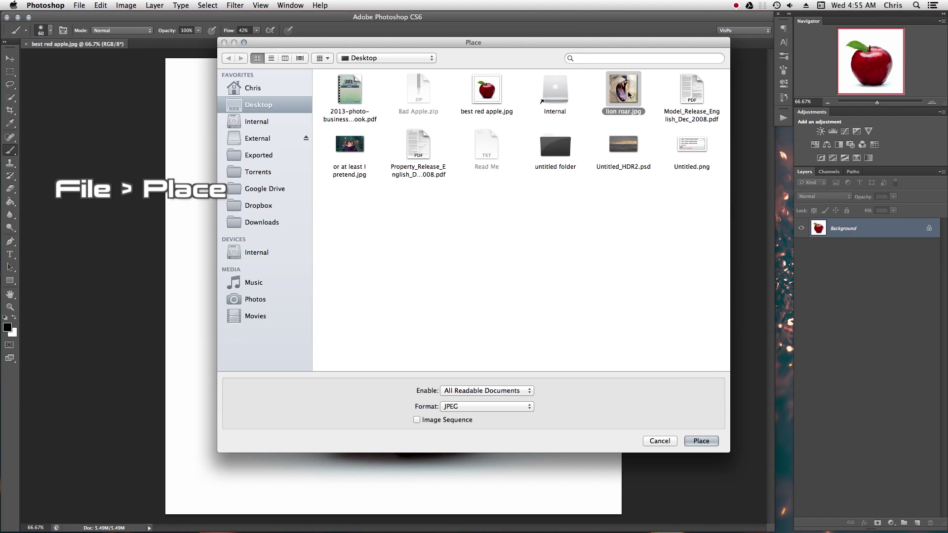
pyautogui.click(701, 441)
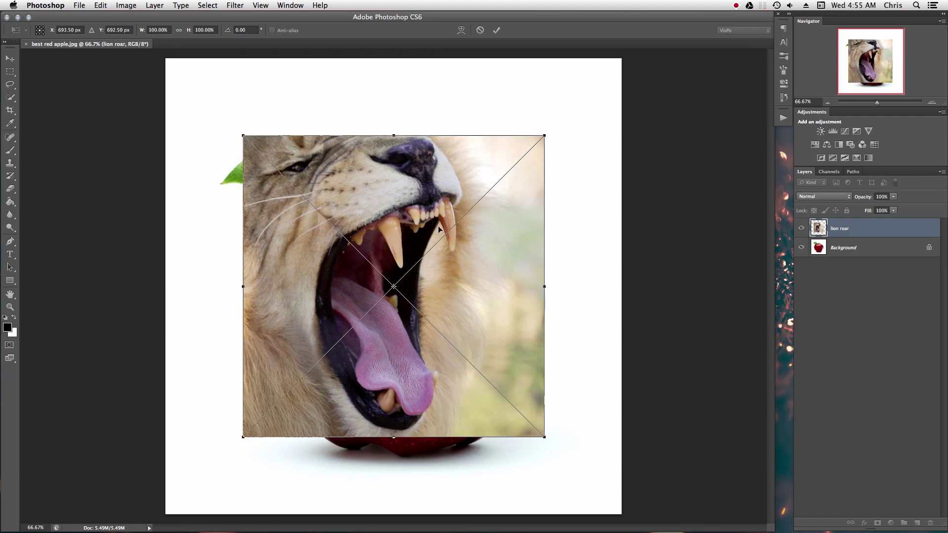
pyautogui.moveTo(433, 222); pyautogui.dragTo(470, 263)
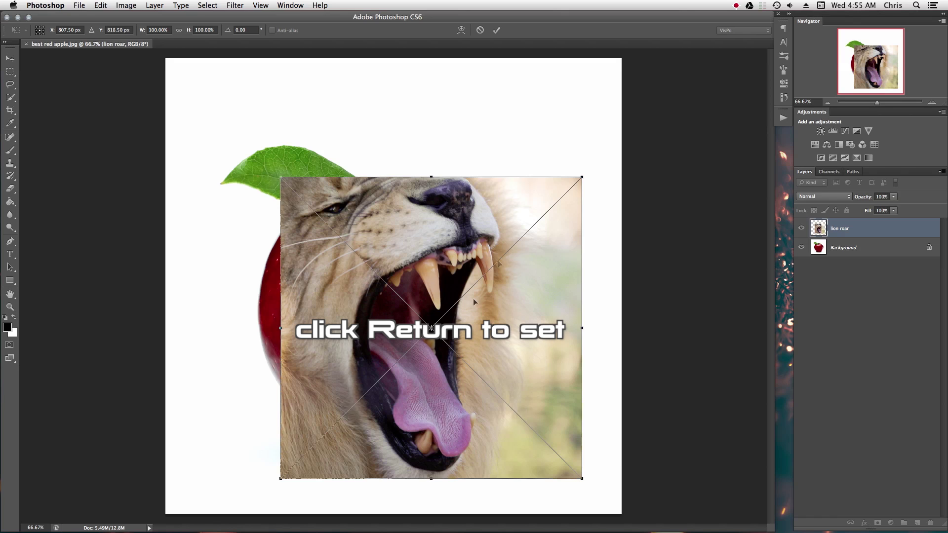
pyautogui.press('Return')
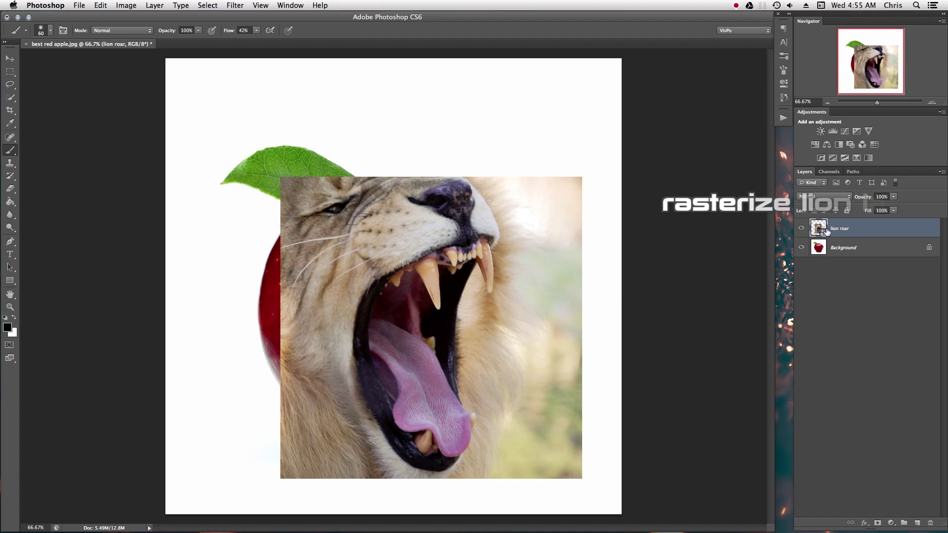
# Rasterize the lion roar layer and add a layer mask to it
pyautogui.click(518, 310)
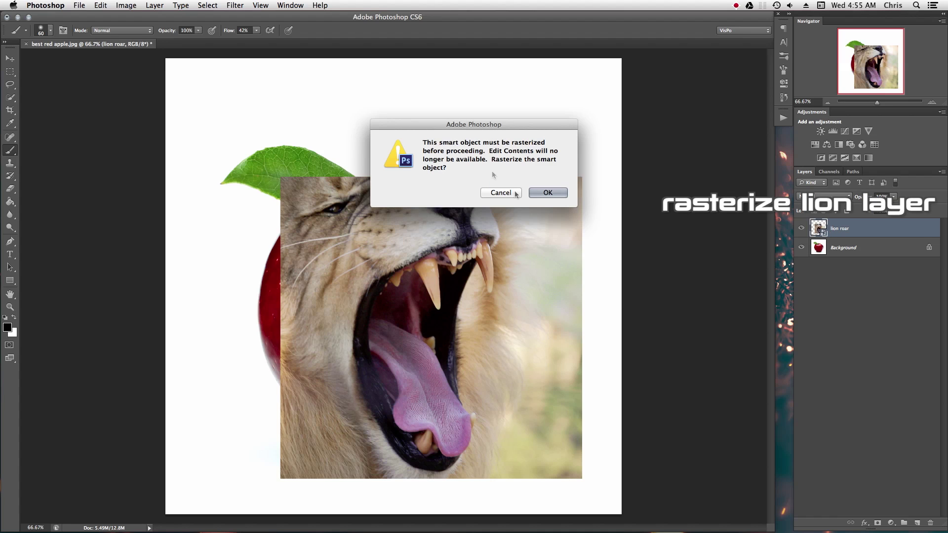
pyautogui.click(547, 193)
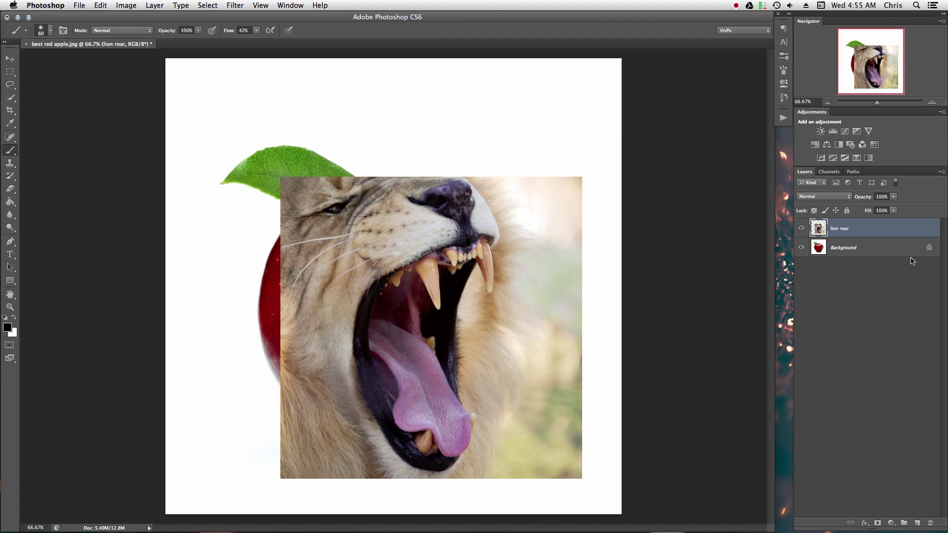
pyautogui.click(878, 523)
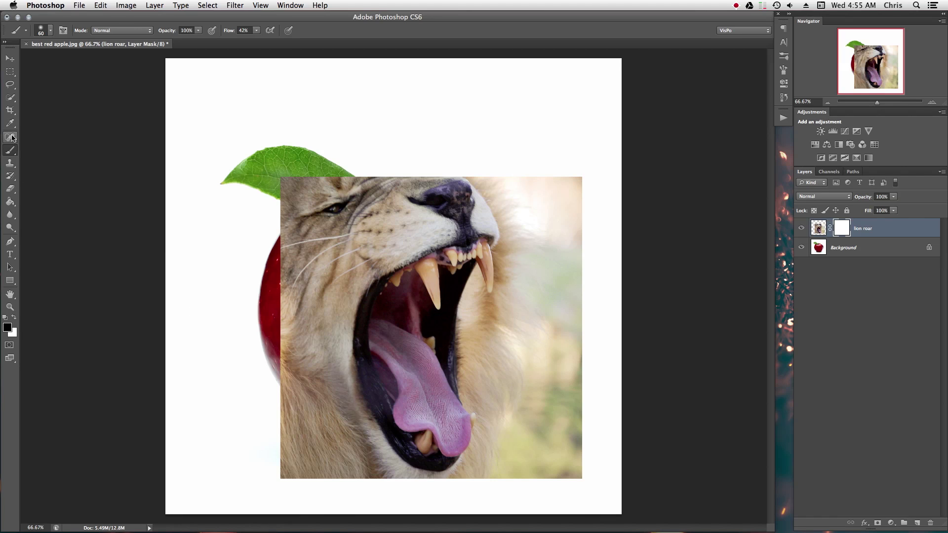
# Lasso loosely around the lion's open mouth and mask out everything outside that selection with black on the lion roar layer mask
pyautogui.click(11, 85)
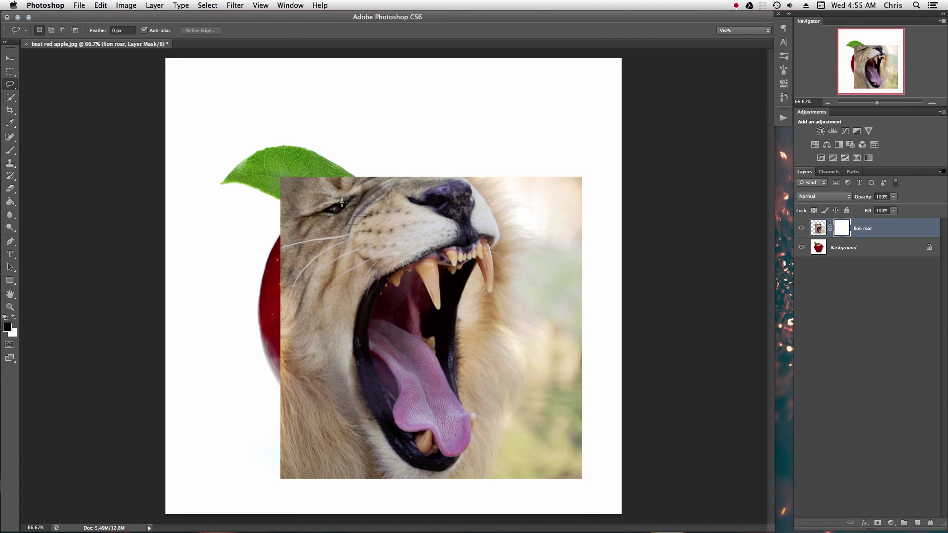
pyautogui.moveTo(443, 230)
pyautogui.mouseDown()
pyautogui.moveTo(366, 268)
pyautogui.moveTo(339, 335)
pyautogui.moveTo(354, 423)
pyautogui.moveTo(398, 469)
pyautogui.moveTo(436, 476)
pyautogui.moveTo(469, 459)
pyautogui.moveTo(485, 417)
pyautogui.moveTo(472, 352)
pyautogui.moveTo(476, 301)
pyautogui.moveTo(499, 284)
pyautogui.moveTo(506, 246)
pyautogui.moveTo(489, 226)
pyautogui.mouseUp()
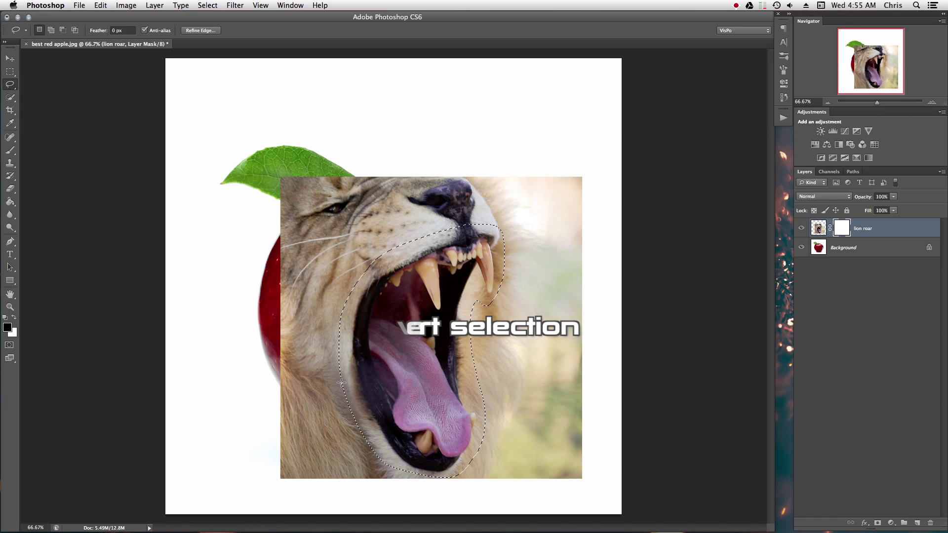
pyautogui.press('super+shift+i')
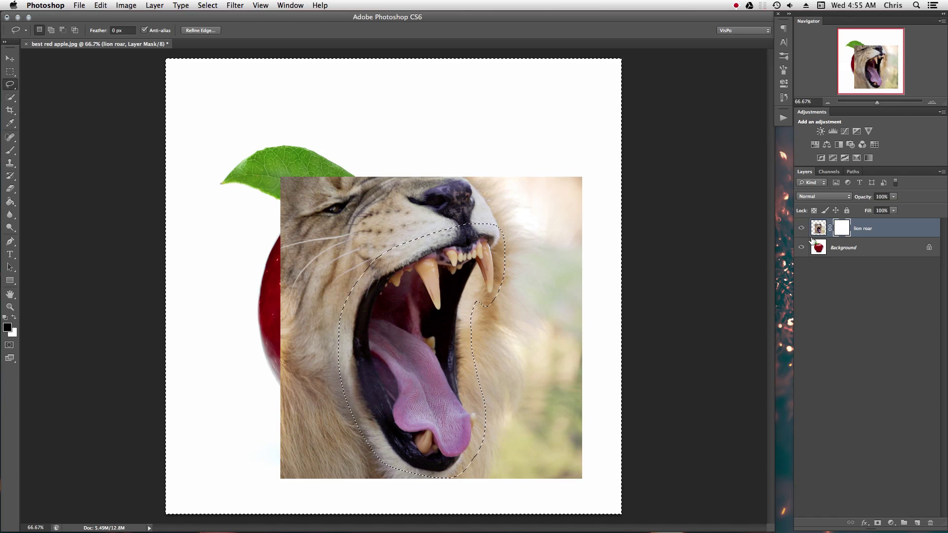
pyautogui.click(15, 318)
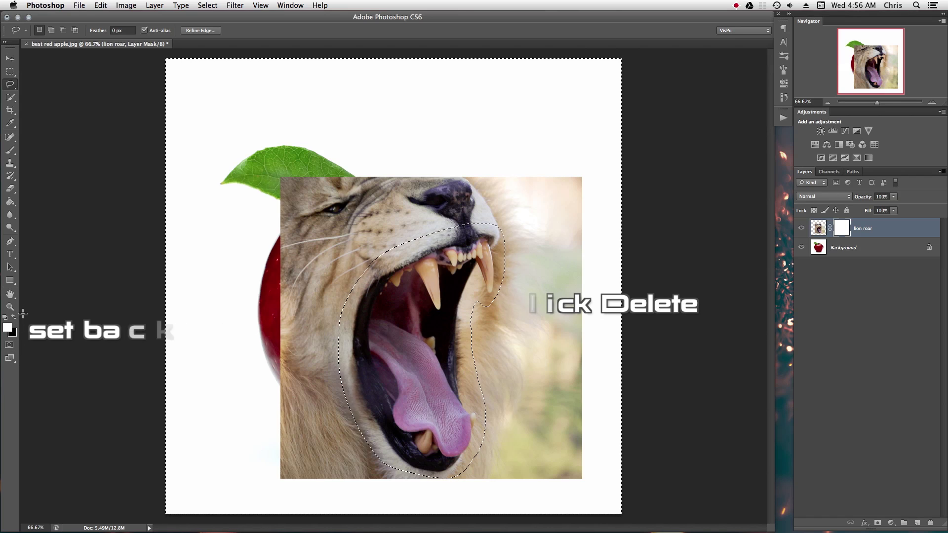
pyautogui.press('Delete')
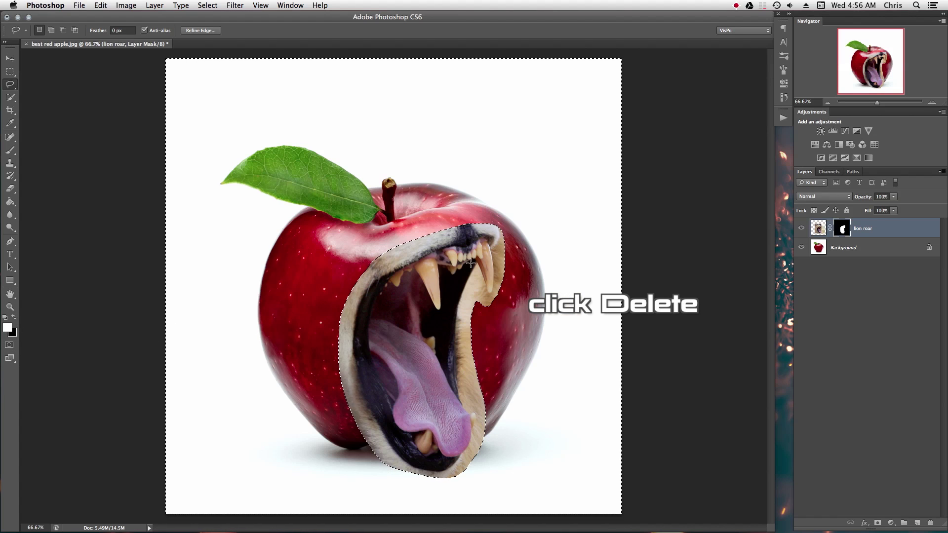
pyautogui.press('super+d')
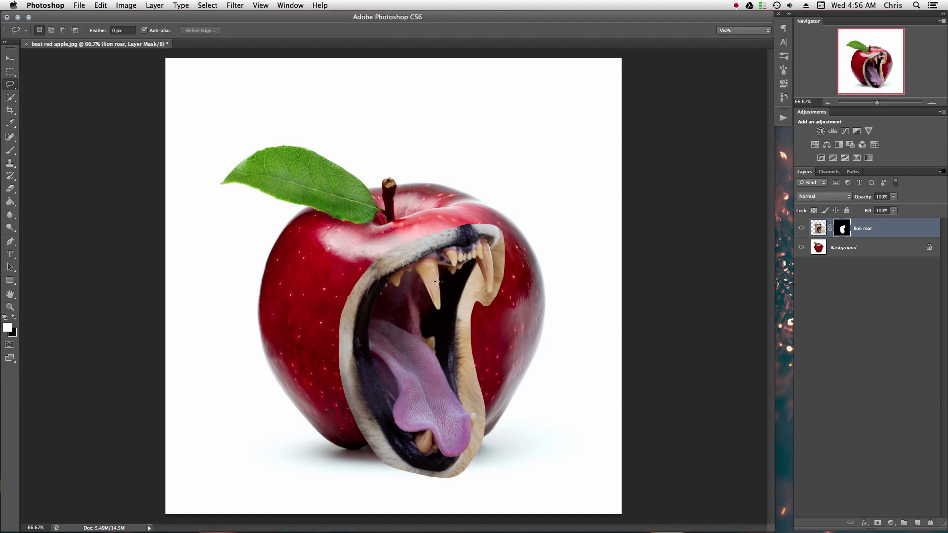
# Reposition the masked lion mouth with the Move tool so it sits on the apple's right side, slightly overhanging the edge
pyautogui.moveTo(478, 267); pyautogui.dragTo(500, 258)
pyautogui.press('v')
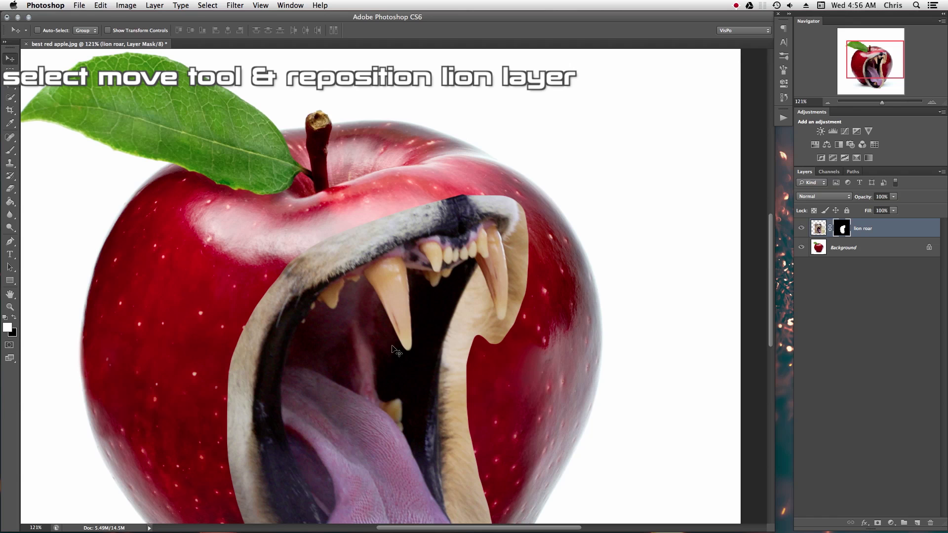
pyautogui.click(818, 228)
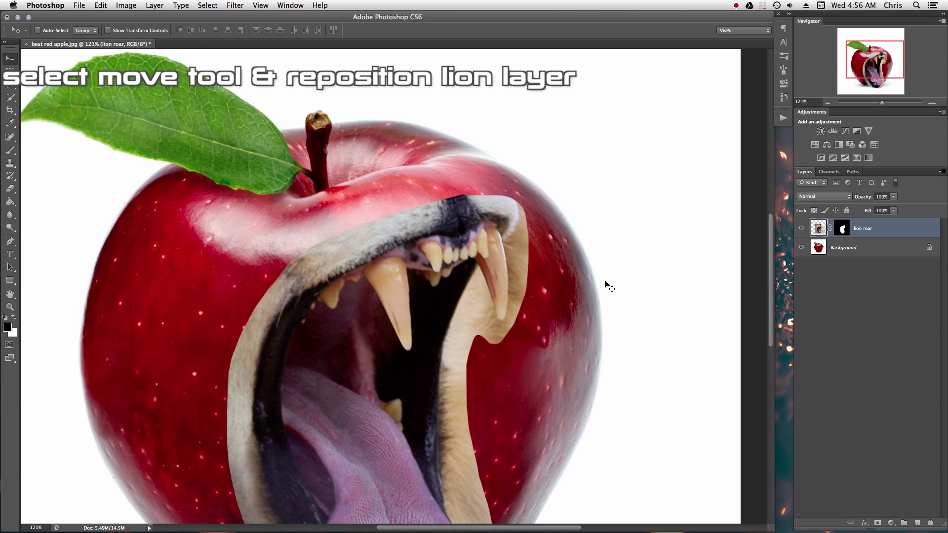
pyautogui.moveTo(456, 315); pyautogui.dragTo(573, 291)
pyautogui.moveTo(549, 345); pyautogui.dragTo(523, 286)
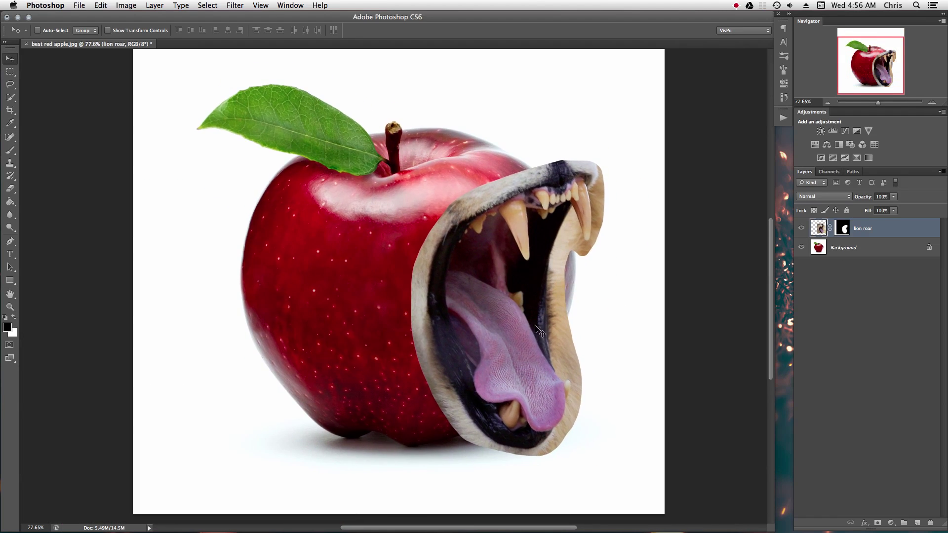
pyautogui.press('super+t')
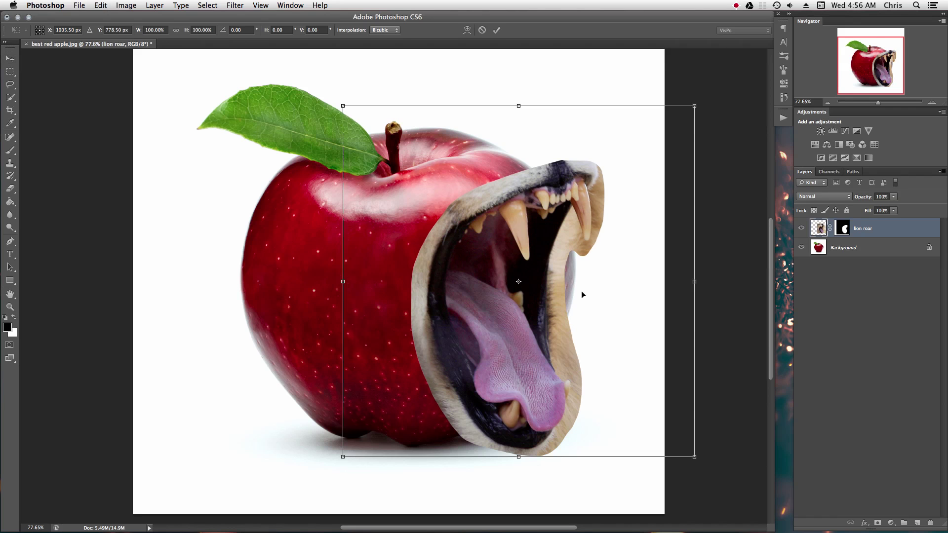
pyautogui.press('Return')
pyautogui.moveTo(521, 319)
pyautogui.mouseDown()
pyautogui.moveTo(560, 276)
pyautogui.moveTo(514, 291)
pyautogui.moveTo(515, 305)
pyautogui.mouseUp()
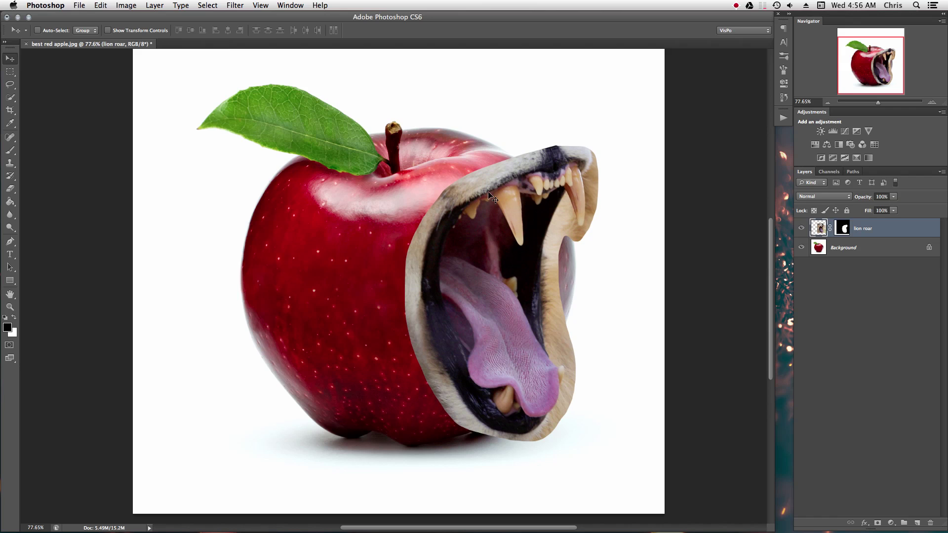
# Choose a soft round brush for the Brush tool and set its size to 84 px
pyautogui.click(10, 150)
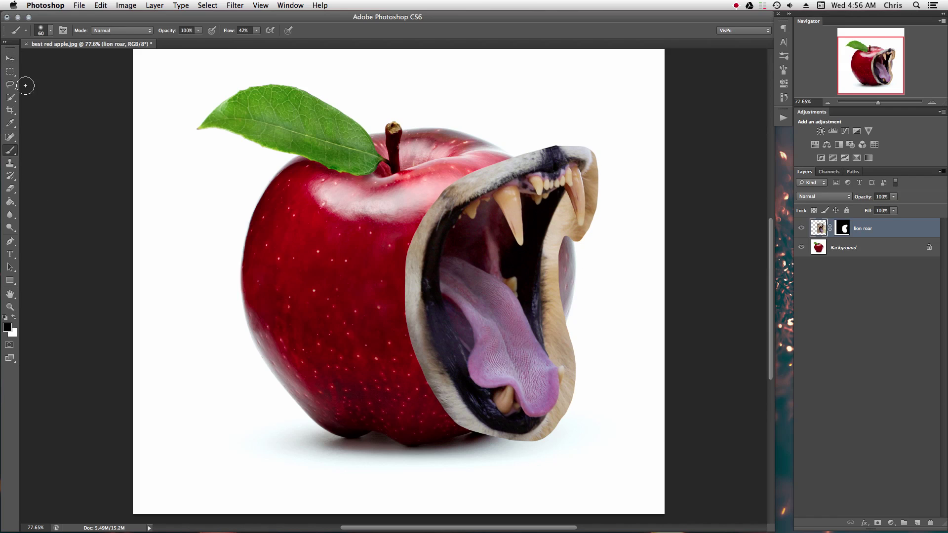
pyautogui.click(50, 30)
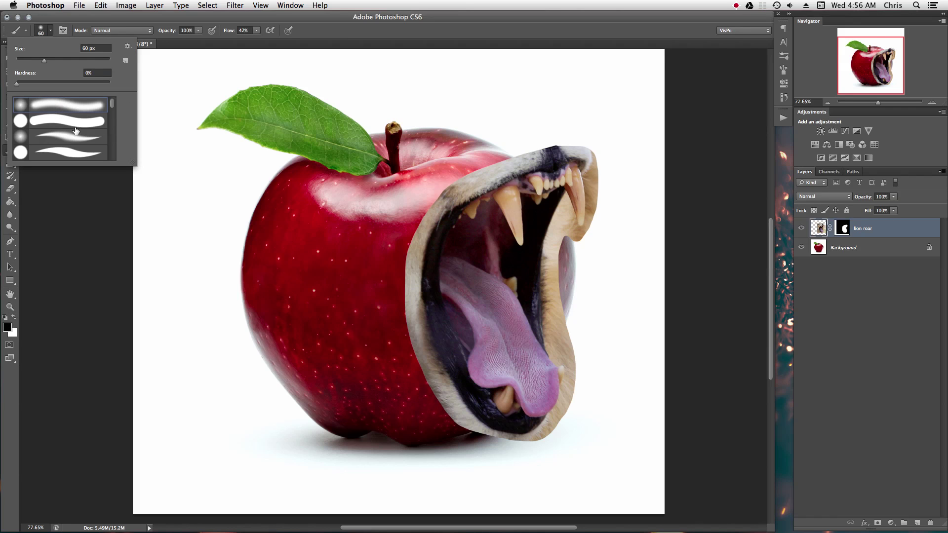
pyautogui.moveTo(113, 104); pyautogui.dragTo(113, 101)
pyautogui.moveTo(132, 166)
pyautogui.mouseDown()
pyautogui.moveTo(131, 311)
pyautogui.moveTo(132, 294)
pyautogui.mouseUp()
pyautogui.click(87, 169)
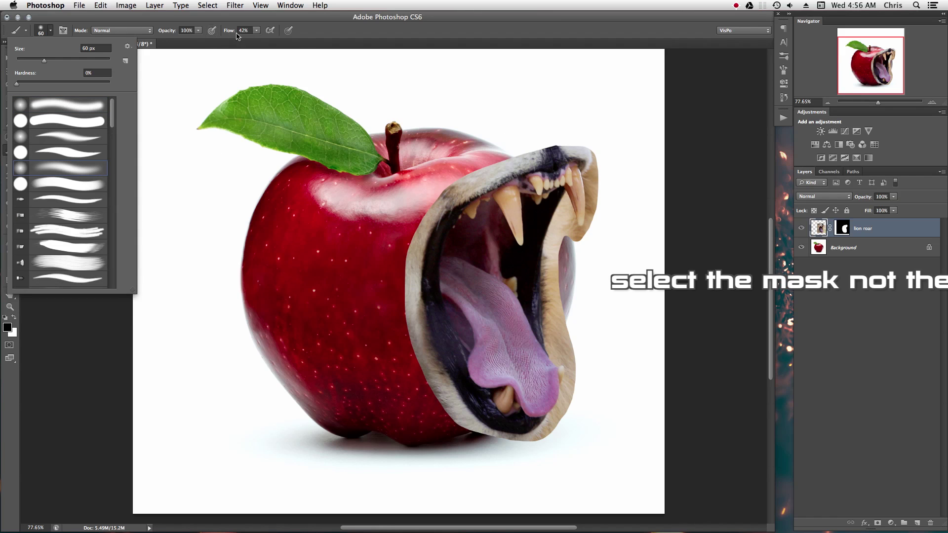
pyautogui.moveTo(47, 60); pyautogui.dragTo(52, 61)
pyautogui.moveTo(556, 147)
pyautogui.mouseDown()
pyautogui.moveTo(567, 140)
pyautogui.moveTo(538, 149)
pyautogui.mouseUp()
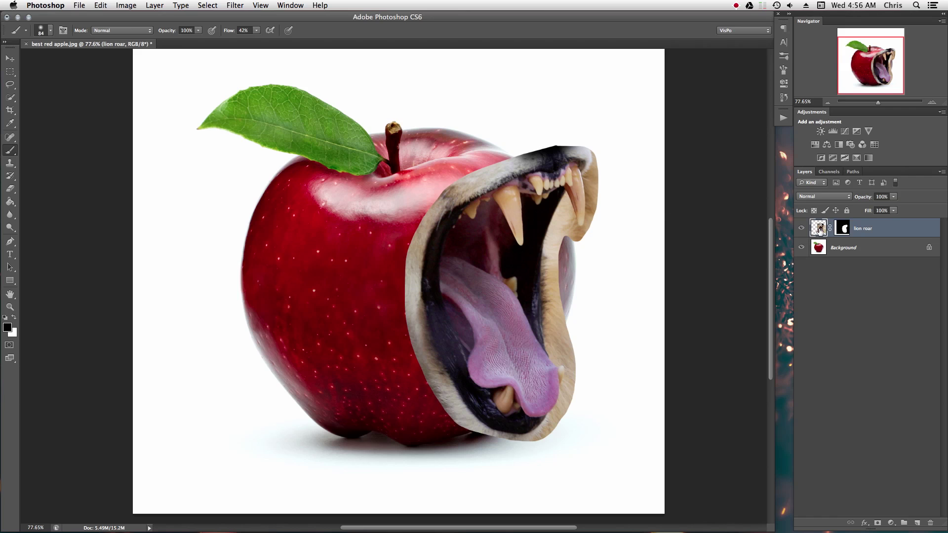
pyautogui.moveTo(570, 137)
pyautogui.mouseDown()
pyautogui.moveTo(488, 202)
pyautogui.moveTo(474, 173)
pyautogui.mouseUp()
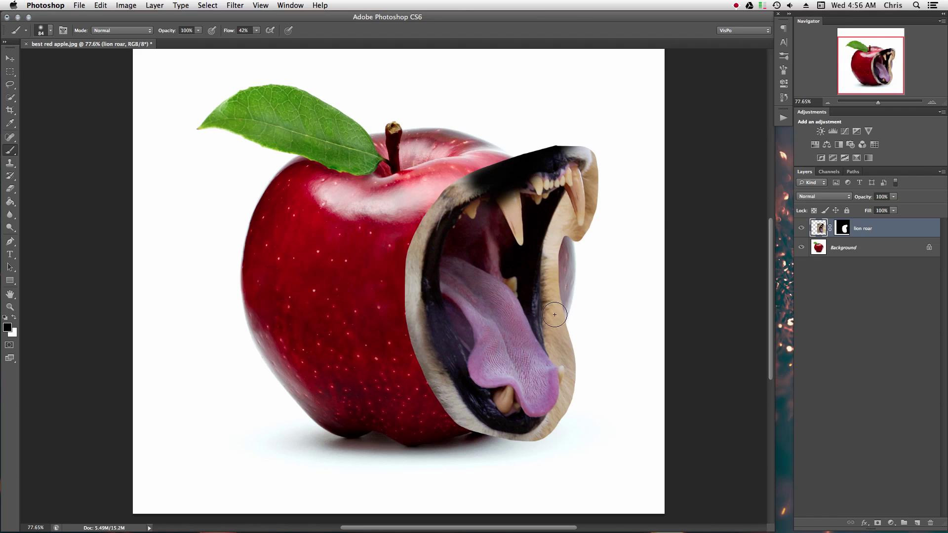
pyautogui.press('super+z')
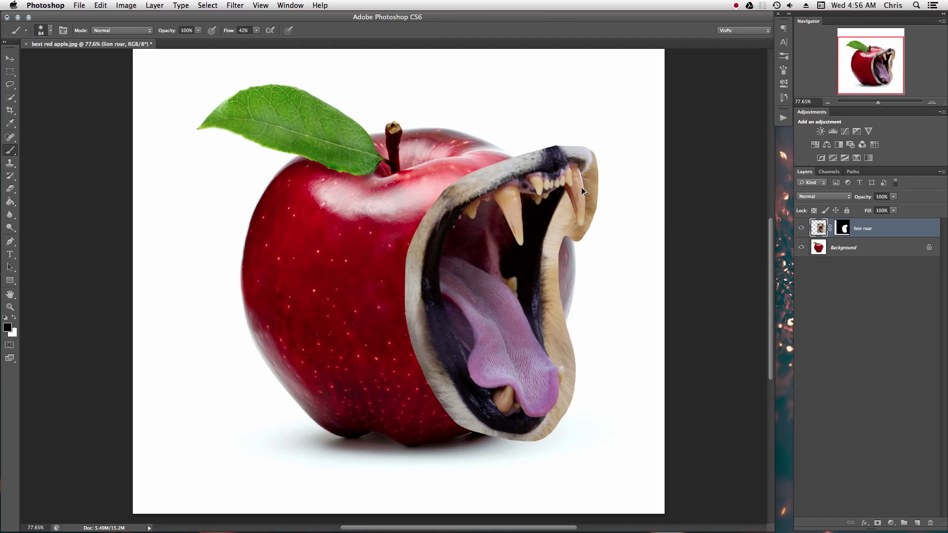
# Paint the lion roar mask white, then black, along the mouth's upper-left edge, and nudge the mouth slightly right and down
pyautogui.click(843, 229)
pyautogui.moveTo(479, 186)
pyautogui.mouseDown()
pyautogui.moveTo(499, 156)
pyautogui.moveTo(459, 171)
pyautogui.moveTo(499, 153)
pyautogui.moveTo(417, 201)
pyautogui.moveTo(428, 191)
pyautogui.moveTo(406, 239)
pyautogui.mouseUp()
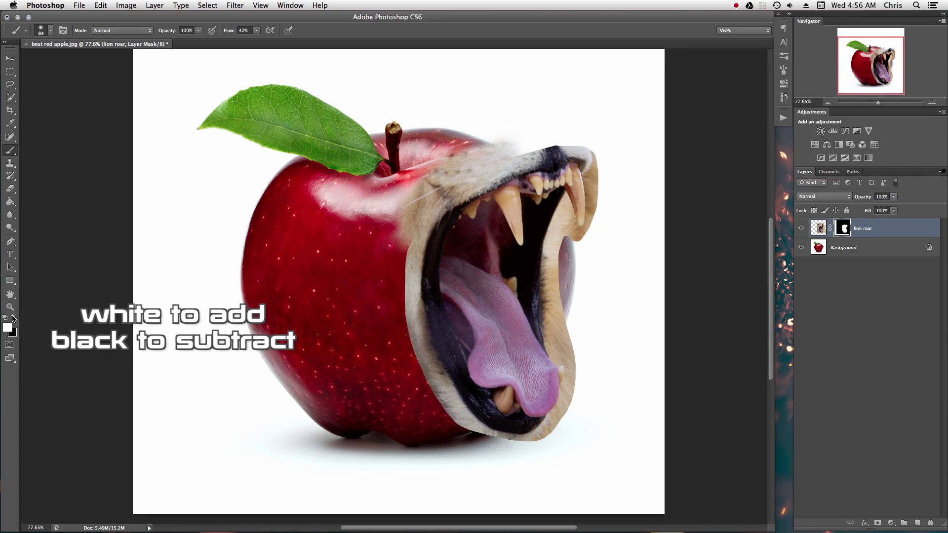
pyautogui.moveTo(429, 177)
pyautogui.mouseDown()
pyautogui.moveTo(393, 221)
pyautogui.moveTo(417, 186)
pyautogui.moveTo(523, 130)
pyautogui.mouseUp()
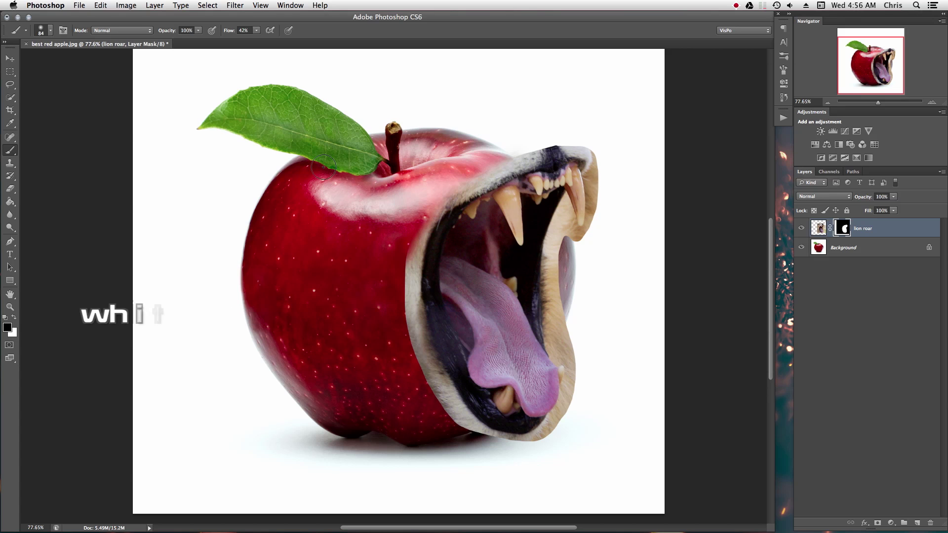
pyautogui.click(10, 60)
pyautogui.moveTo(528, 256)
pyautogui.mouseDown()
pyautogui.moveTo(470, 266)
pyautogui.moveTo(368, 256)
pyautogui.moveTo(519, 271)
pyautogui.moveTo(480, 267)
pyautogui.moveTo(522, 261)
pyautogui.mouseUp()
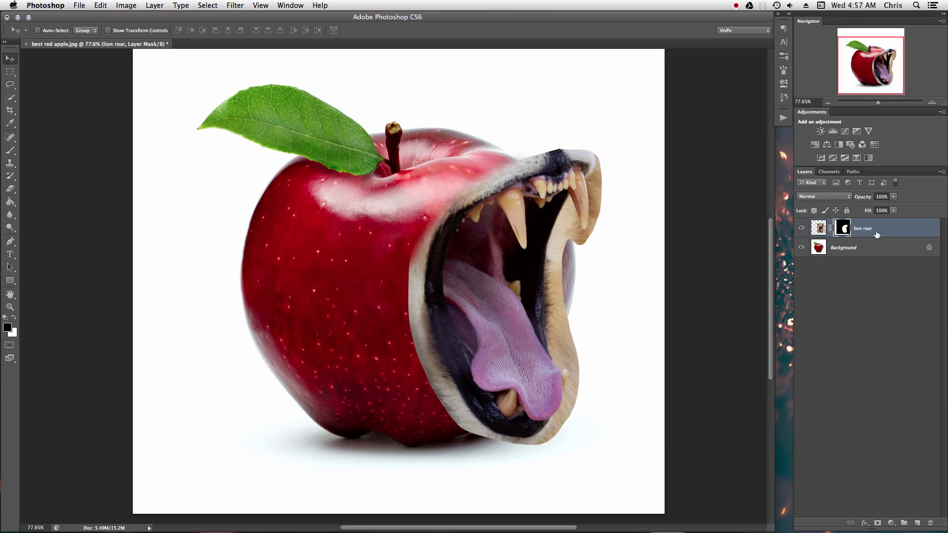
# Paint black on the lion roar mask to hide the fur along the mouth's left and upper edges, setting the brush to 125 px and 25% flow
pyautogui.click(10, 150)
pyautogui.moveTo(400, 246)
pyautogui.mouseDown()
pyautogui.moveTo(427, 377)
pyautogui.moveTo(453, 414)
pyautogui.mouseUp()
pyautogui.press(']')
pyautogui.press(']')
pyautogui.press(']')
pyautogui.press(']')
pyautogui.click(257, 30)
pyautogui.moveTo(258, 39); pyautogui.dragTo(252, 42)
pyautogui.click(518, 145)
pyautogui.press('[')
pyautogui.press('[')
pyautogui.moveTo(557, 139); pyautogui.dragTo(467, 156)
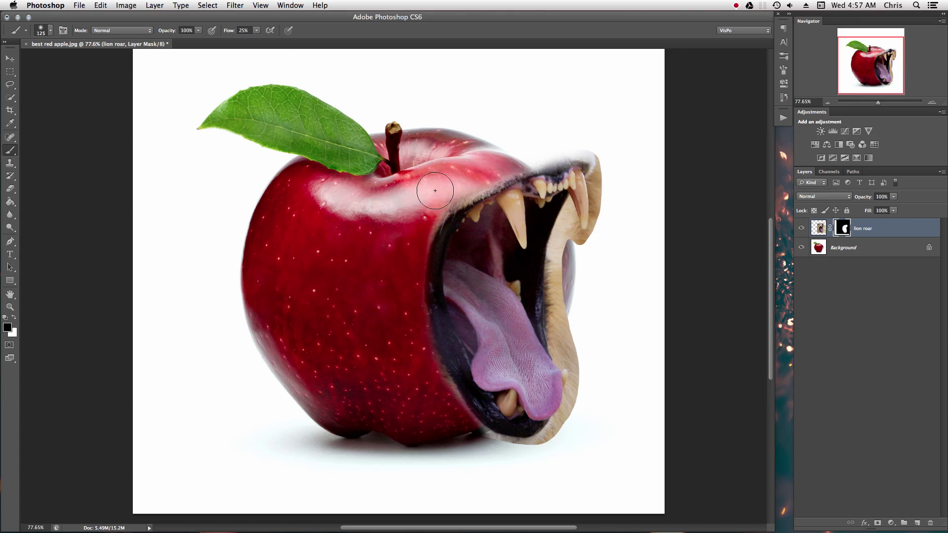
pyautogui.moveTo(421, 224)
pyautogui.mouseDown()
pyautogui.moveTo(405, 296)
pyautogui.moveTo(423, 359)
pyautogui.mouseUp()
# Reduce the brush to 60 px and paint black on the mask to clean up fur along the mouth's lower and upper edges
pyautogui.press('[')
pyautogui.press('[')
pyautogui.press('[')
pyautogui.press('[')
pyautogui.press('[')
pyautogui.moveTo(467, 417)
pyautogui.mouseDown()
pyautogui.moveTo(480, 438)
pyautogui.moveTo(472, 423)
pyautogui.moveTo(502, 447)
pyautogui.moveTo(551, 437)
pyautogui.mouseUp()
pyautogui.moveTo(557, 148)
pyautogui.mouseDown()
pyautogui.moveTo(594, 158)
pyautogui.moveTo(575, 145)
pyautogui.moveTo(553, 161)
pyautogui.mouseUp()
pyautogui.moveTo(440, 212); pyautogui.dragTo(483, 185)
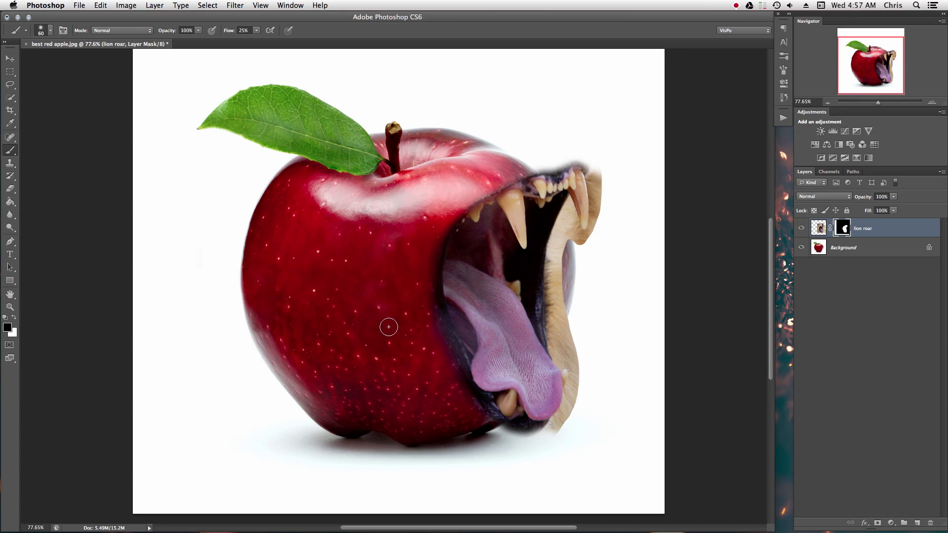
# Start a Pen tool path at the mouth's upper-right corner, trace around the far upper fang, and continue onto the fur's inner edge
pyautogui.press('p')
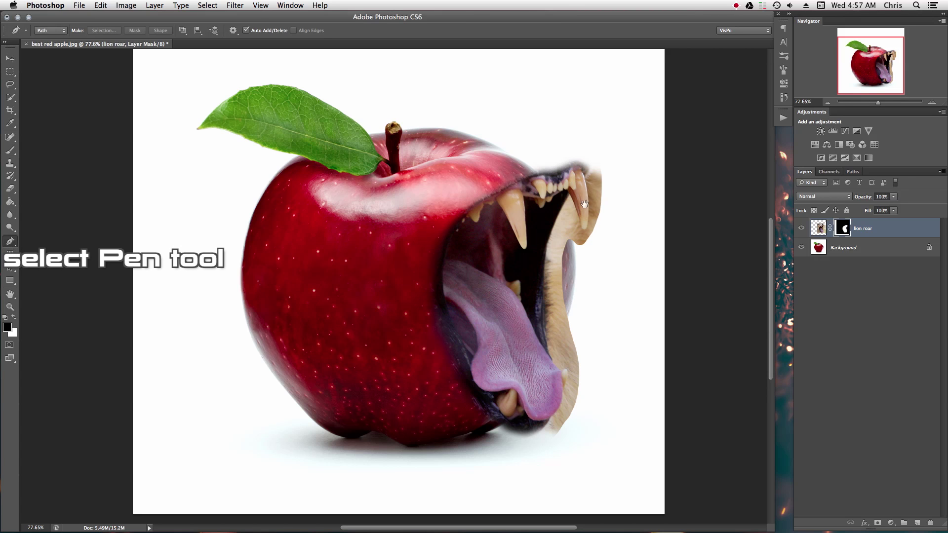
pyautogui.scroll(5, 585, 204)
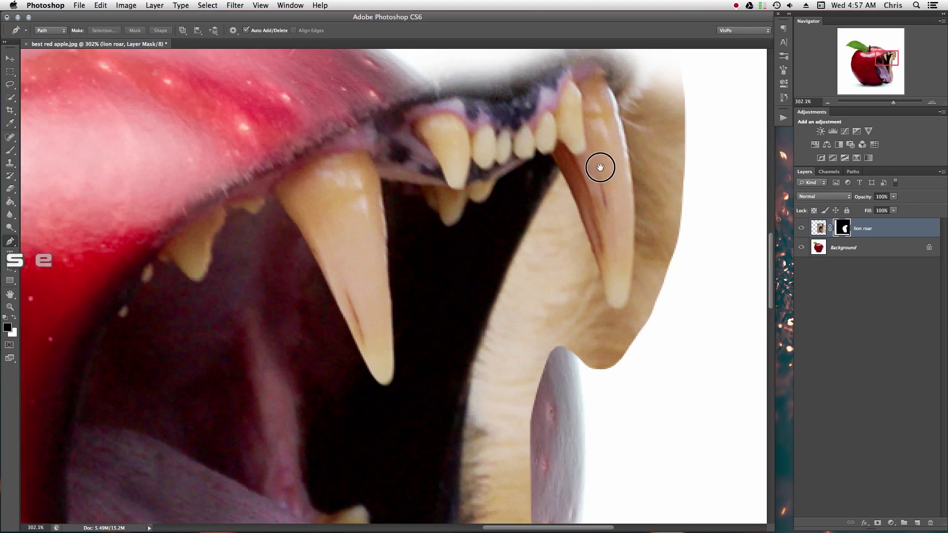
pyautogui.moveTo(600, 167); pyautogui.dragTo(534, 256)
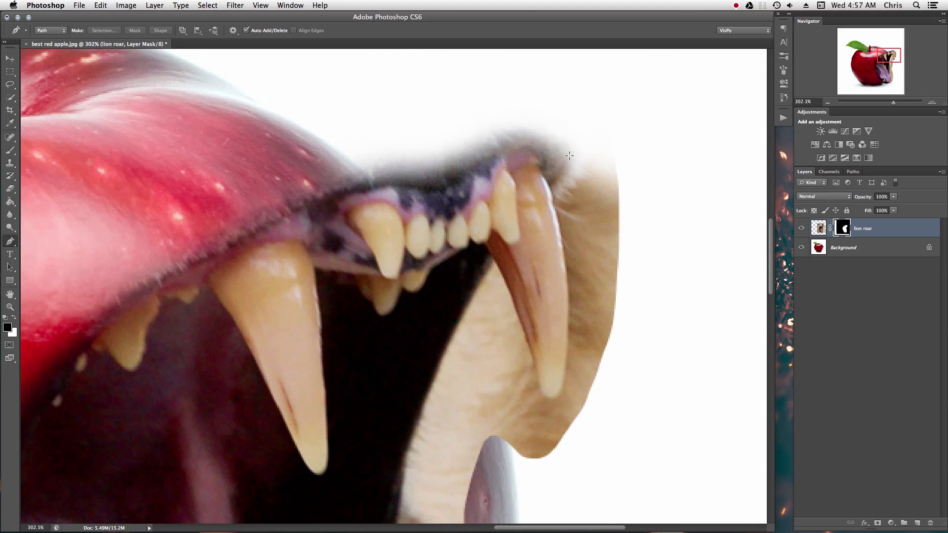
pyautogui.moveTo(561, 141); pyautogui.dragTo(560, 178)
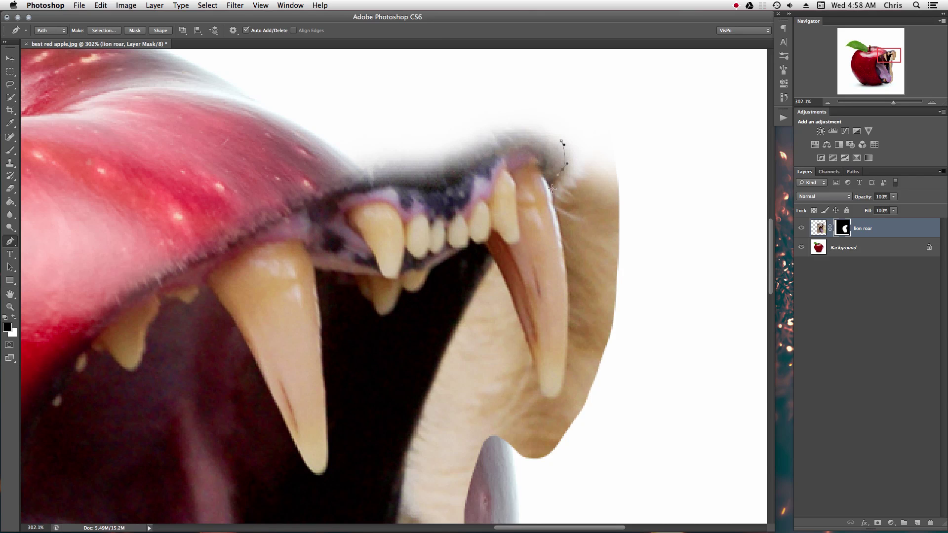
pyautogui.moveTo(565, 268); pyautogui.dragTo(568, 295)
pyautogui.moveTo(561, 387); pyautogui.dragTo(540, 394)
pyautogui.moveTo(509, 285); pyautogui.dragTo(519, 316)
pyautogui.moveTo(493, 262); pyautogui.dragTo(487, 460)
# Extend the path down the fur's inner edge to the side of the tongue, correcting the curve's handle along the way
pyautogui.scroll(-5, 457, 365)
pyautogui.hscroll(-3, 457, 365)
pyautogui.scroll(-5, 476, 381)
pyautogui.hscroll(-1, 476, 380)
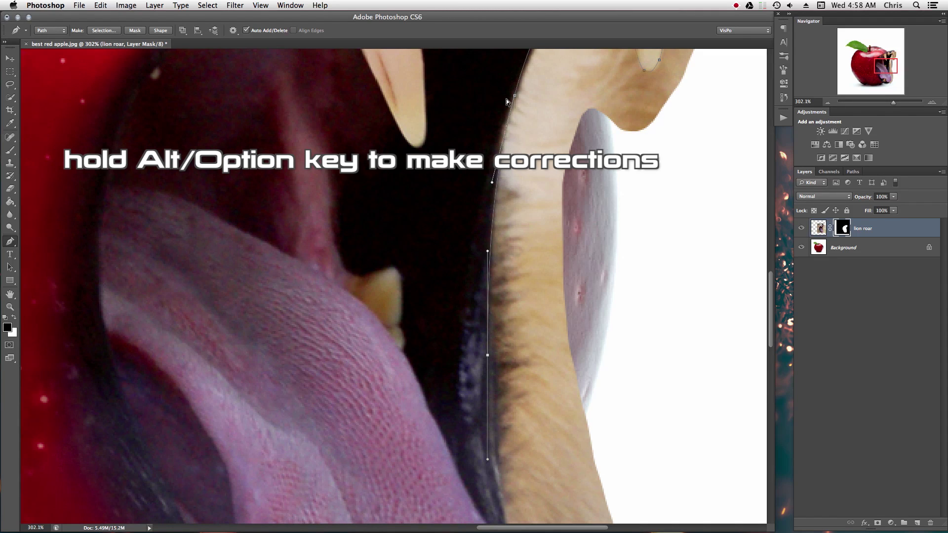
pyautogui.moveTo(514, 96); pyautogui.dragTo(507, 110)
pyautogui.scroll(-6, 531, 212)
pyautogui.moveTo(516, 296); pyautogui.dragTo(532, 337)
# Continue the path around the small lower tooth, the tongue's tip and the lower lip to just below the mouth
pyautogui.click(563, 377)
pyautogui.click(567, 384)
pyautogui.moveTo(586, 369); pyautogui.dragTo(595, 379)
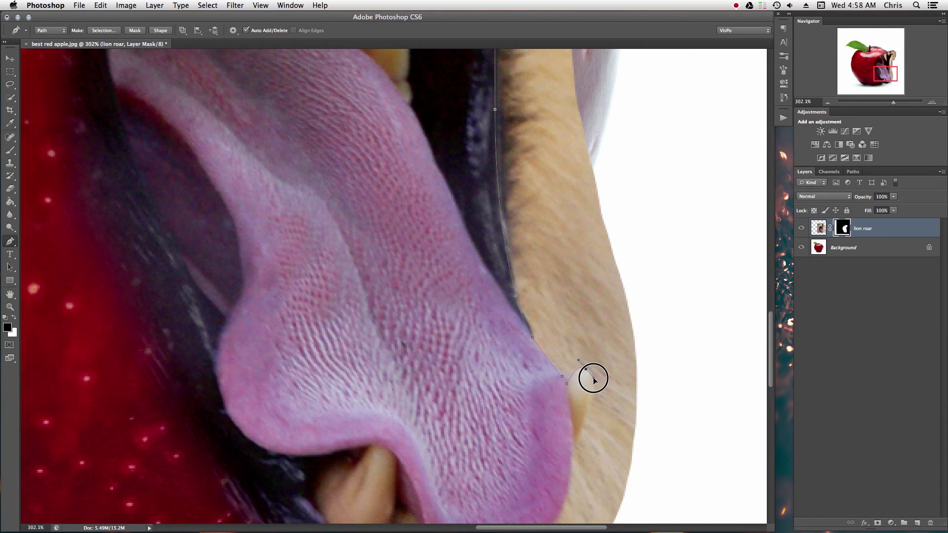
pyautogui.moveTo(583, 422); pyautogui.dragTo(581, 302)
pyautogui.click(573, 447)
pyautogui.moveTo(566, 373); pyautogui.dragTo(555, 393)
pyautogui.click(479, 464)
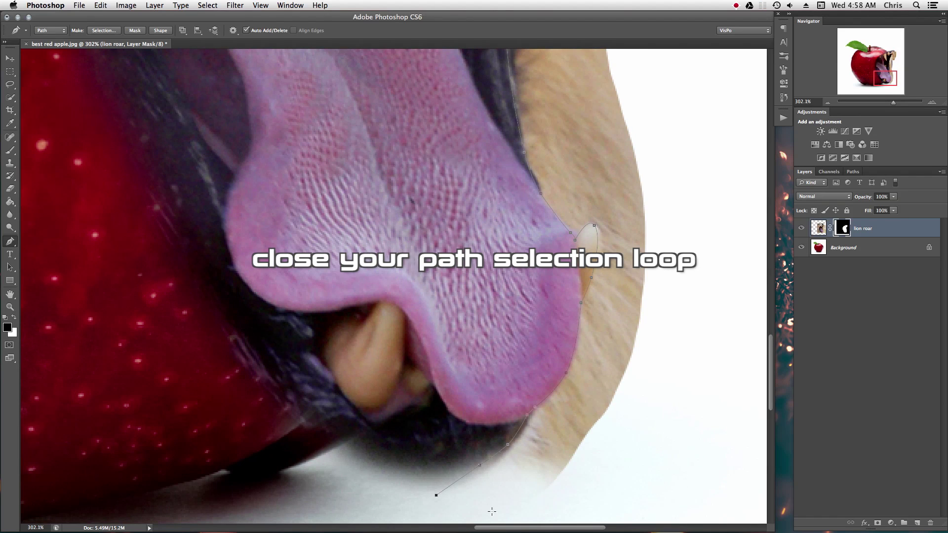
# Close the path with a loose outline through the white area outside the remaining fur
pyautogui.scroll(-3, 481, 488)
pyautogui.click(461, 428)
pyautogui.click(562, 468)
pyautogui.moveTo(658, 398); pyautogui.dragTo(609, 402)
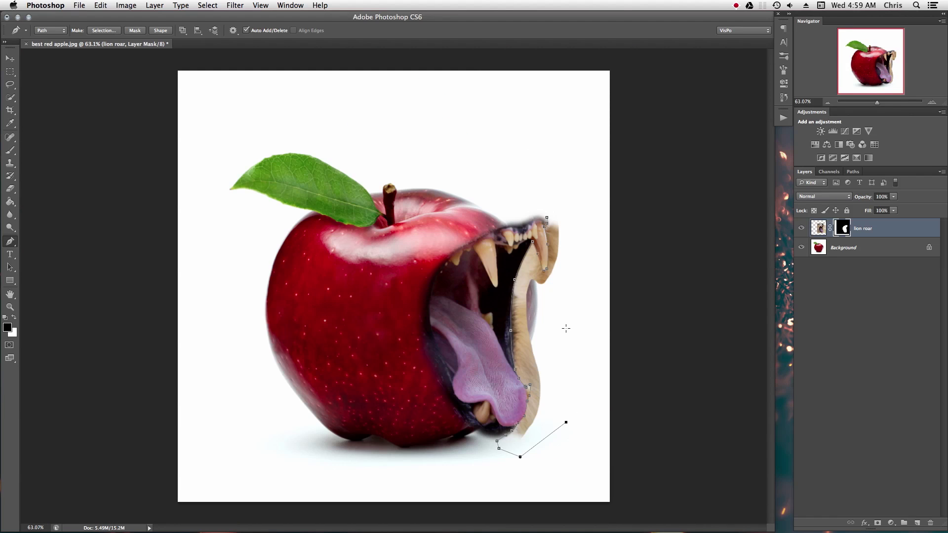
pyautogui.click(573, 237)
# Convert the work path into a new anti-aliased selection with a feather radius of 0 pixels
pyautogui.click(853, 173)
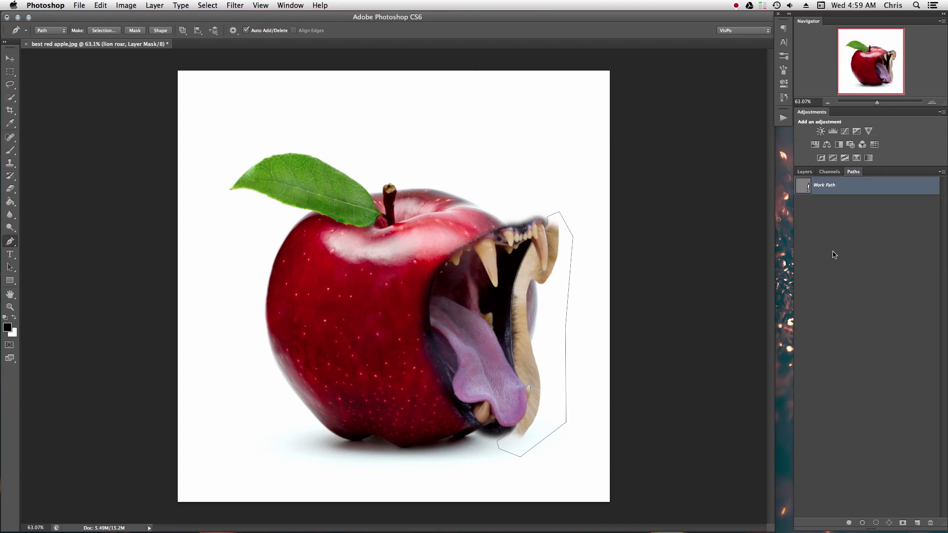
pyautogui.rightClick(808, 187)
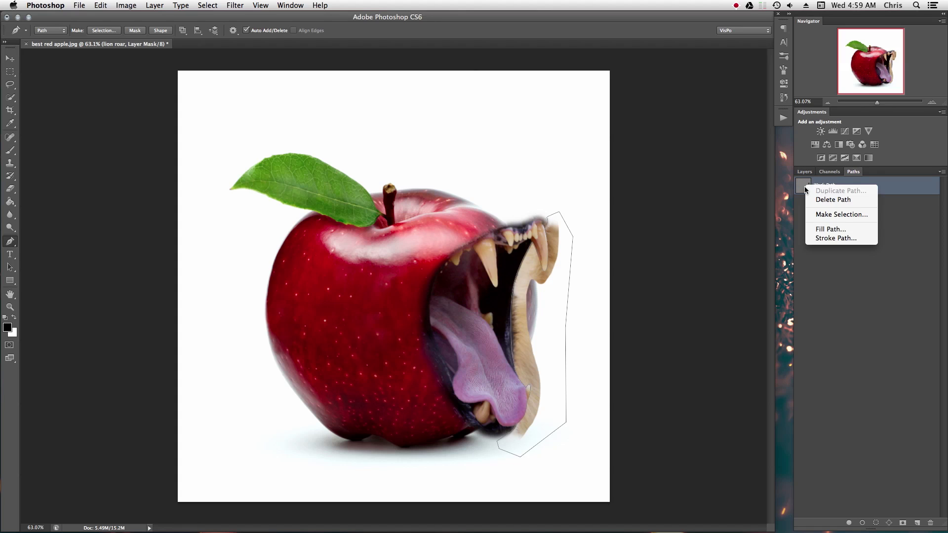
pyautogui.click(831, 214)
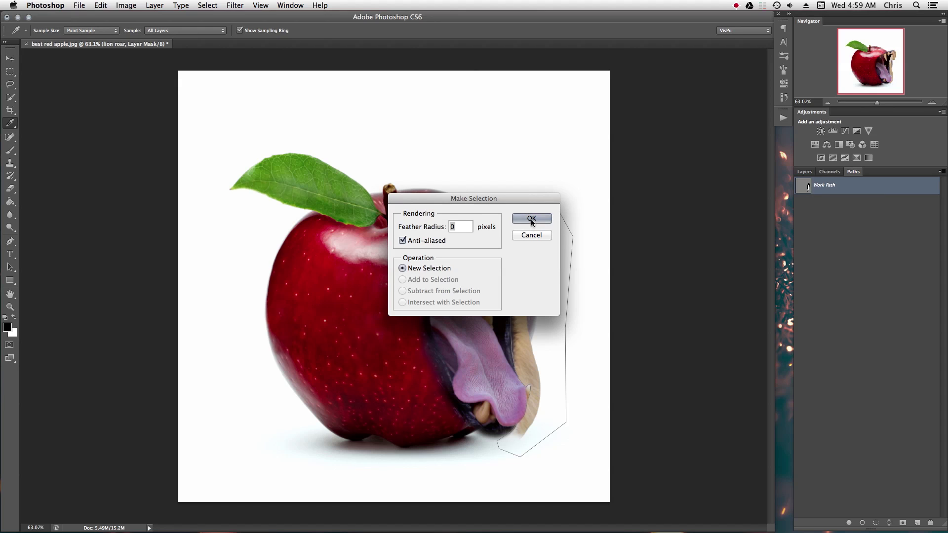
pyautogui.click(533, 219)
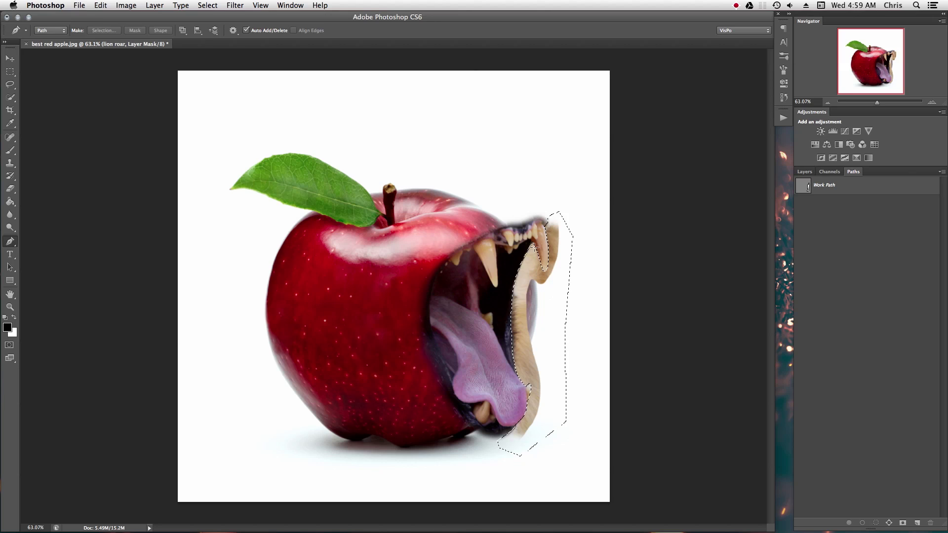
# Clear the selected fur area on the lion roar layer mask to hide it, and deselect
pyautogui.click(804, 173)
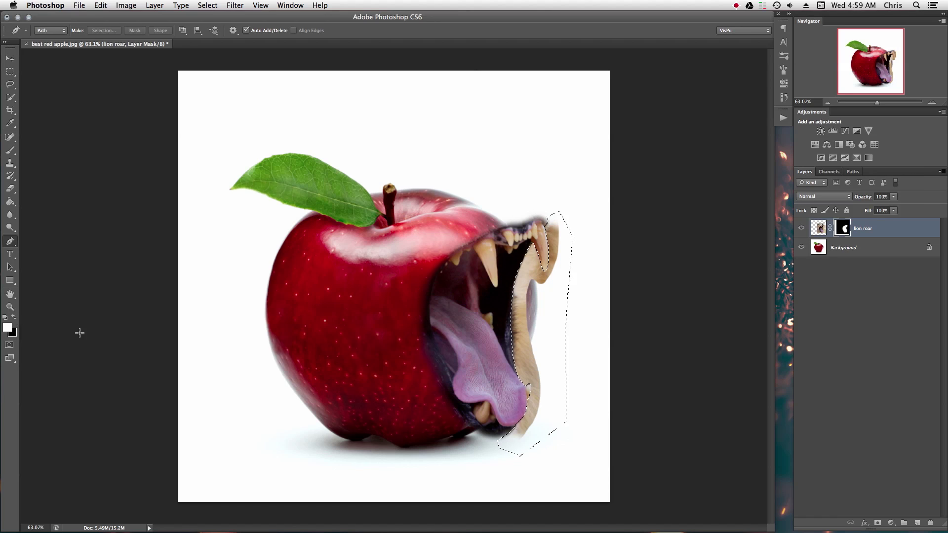
pyautogui.press('Delete')
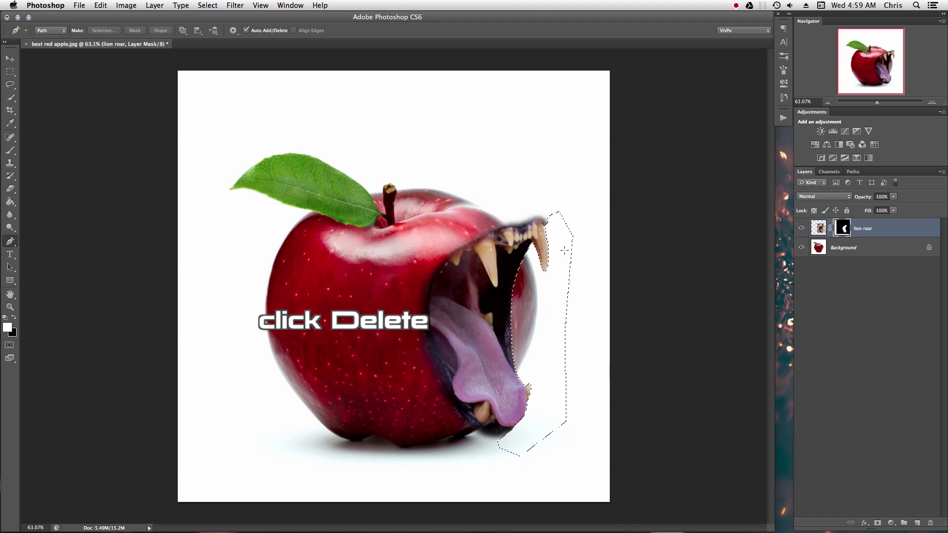
pyautogui.press('super+d')
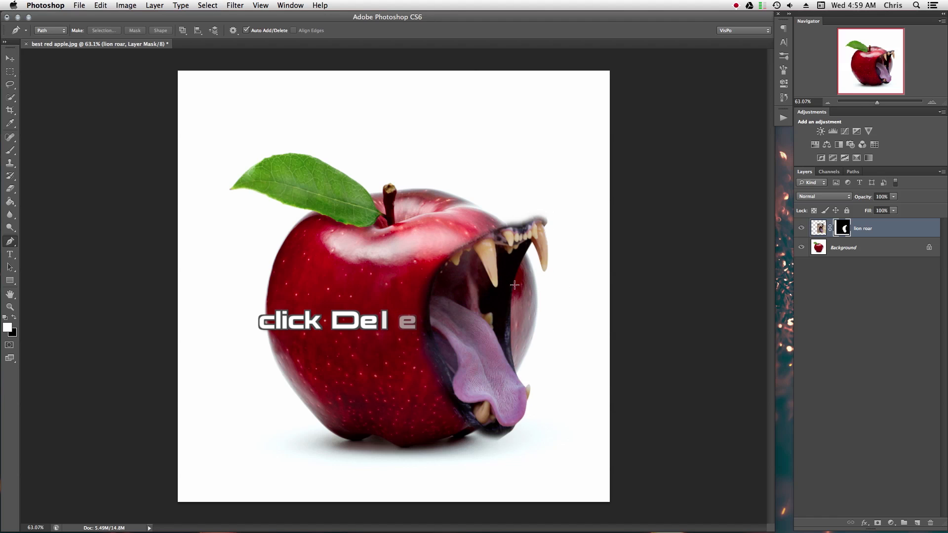
pyautogui.moveTo(519, 371); pyautogui.dragTo(524, 404)
pyautogui.moveTo(581, 194); pyautogui.dragTo(530, 302)
pyautogui.moveTo(466, 394); pyautogui.dragTo(420, 391)
# Rename the lion roar layer as mouth
pyautogui.doubleClick(864, 229)
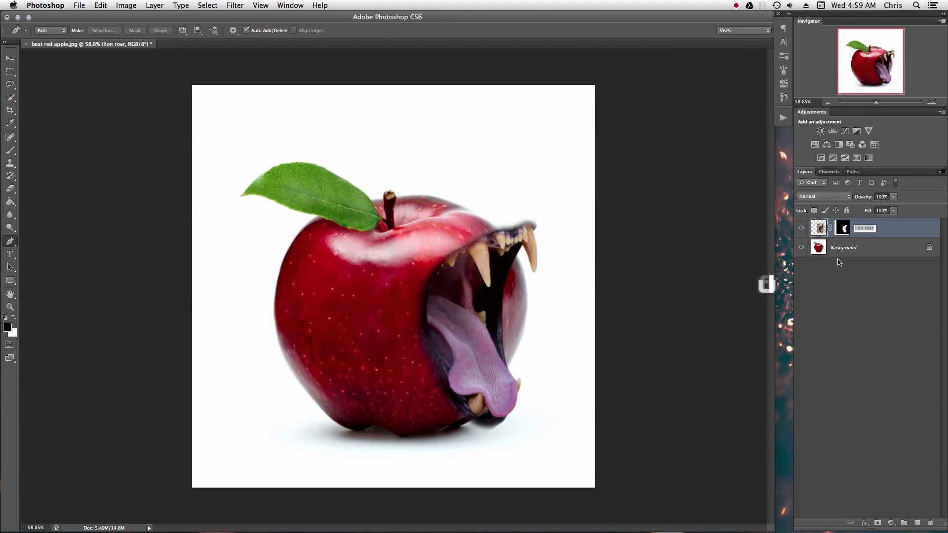
pyautogui.write('mouth')
pyautogui.press('Return')
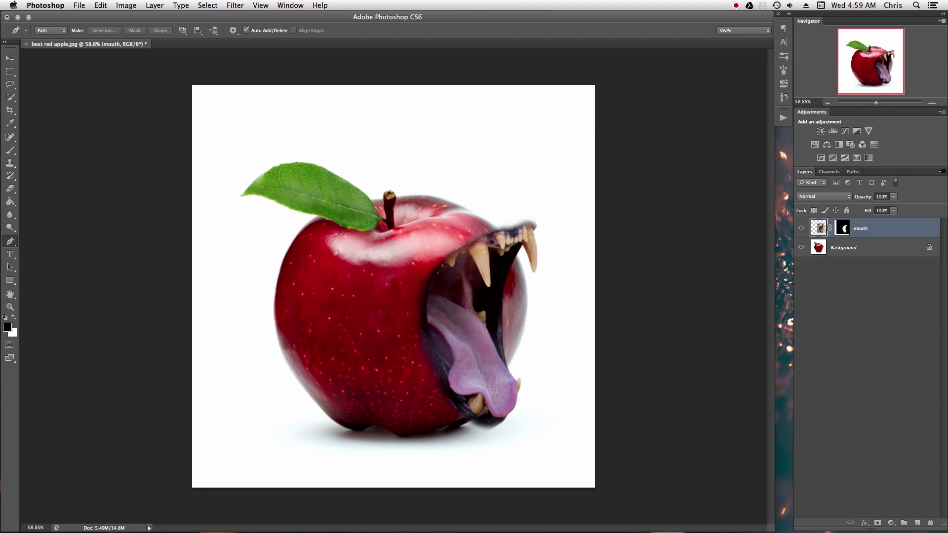
# Duplicate the Background layer twice and delete the original Background layer
pyautogui.click(843, 250)
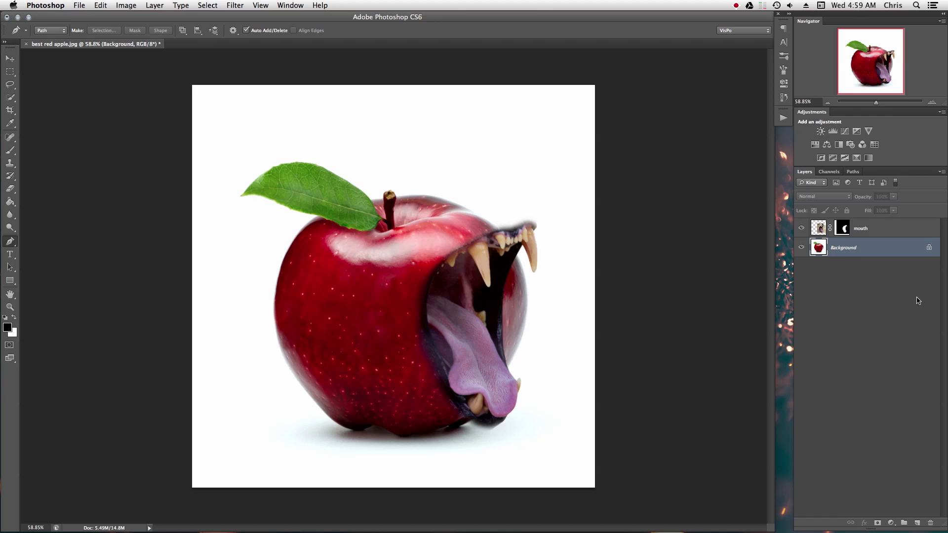
pyautogui.press('super+j')
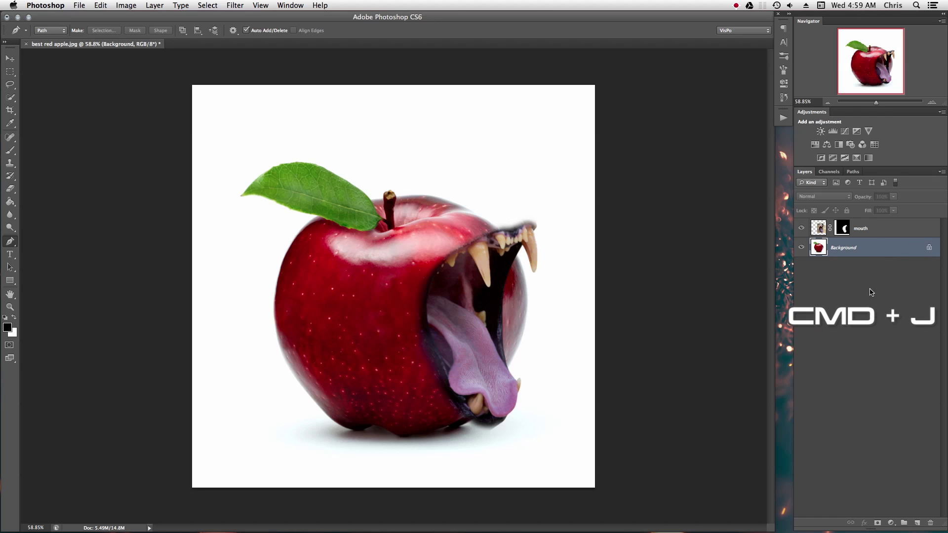
pyautogui.press('super+j')
pyautogui.press('super+j')
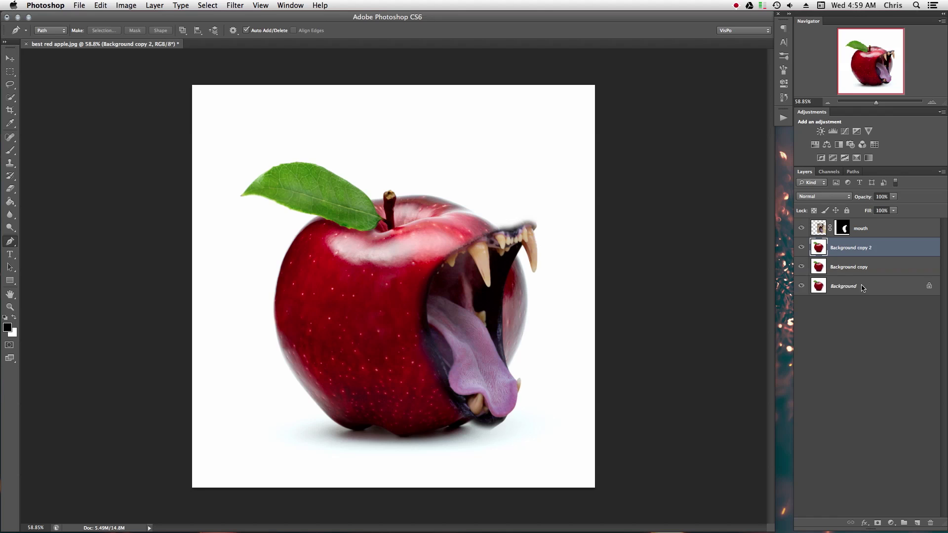
pyautogui.click(864, 287)
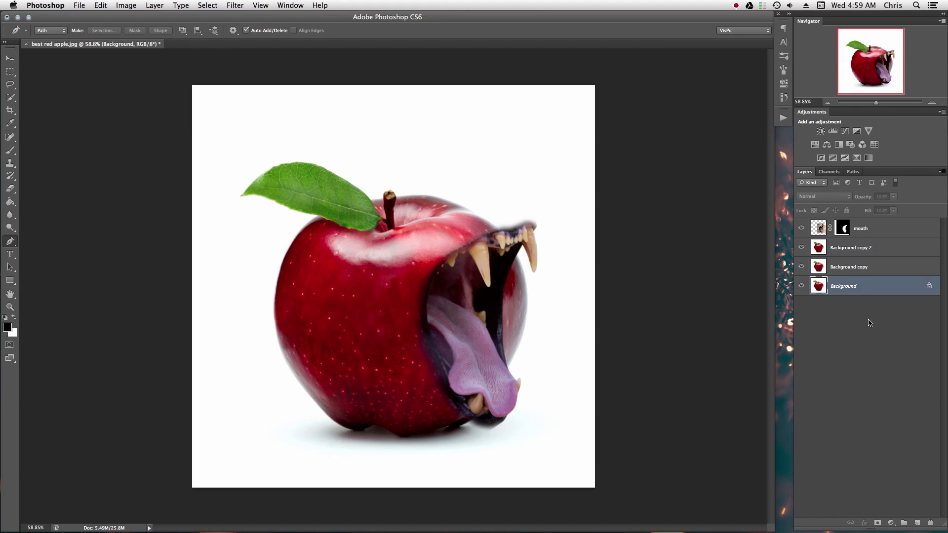
pyautogui.click(930, 525)
# Rename the lower apple copy as back and the upper apple copy as front
pyautogui.doubleClick(853, 268)
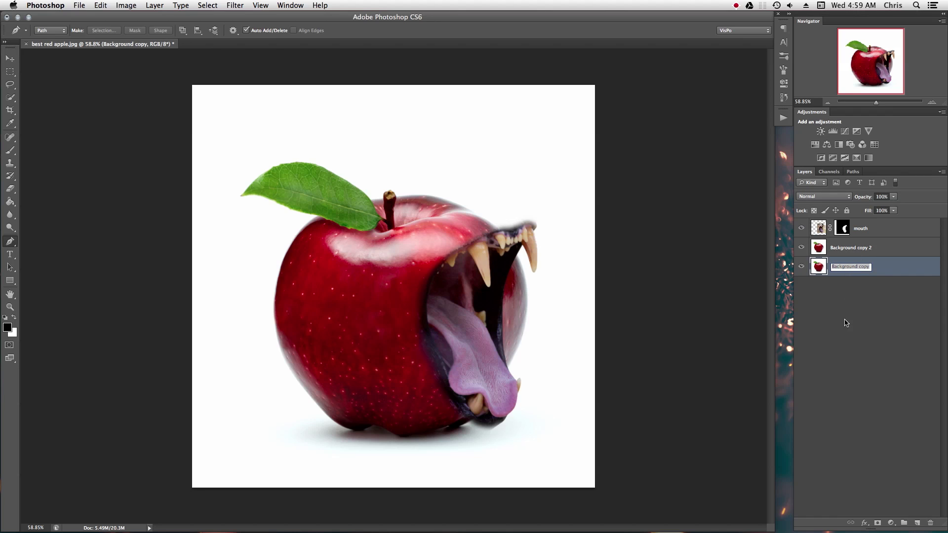
pyautogui.write('back')
pyautogui.press('Return')
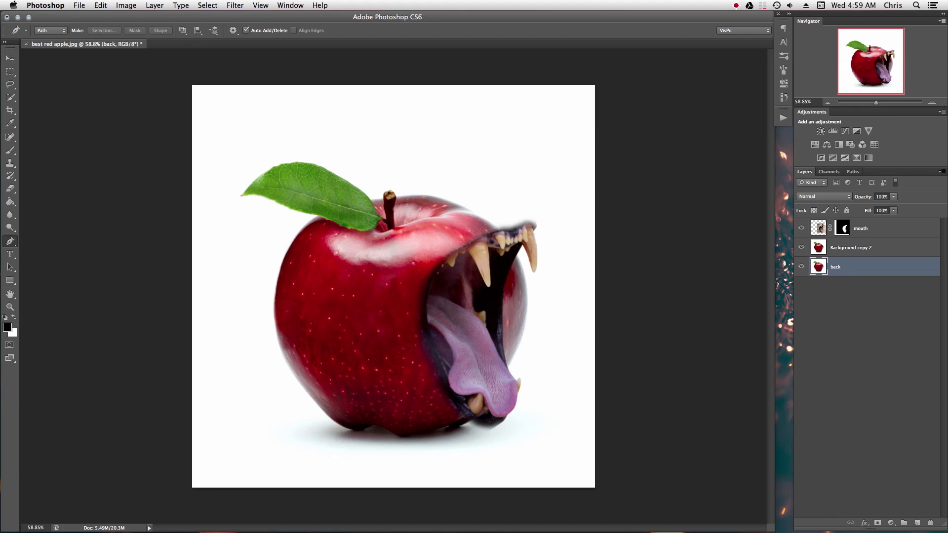
pyautogui.doubleClick(846, 249)
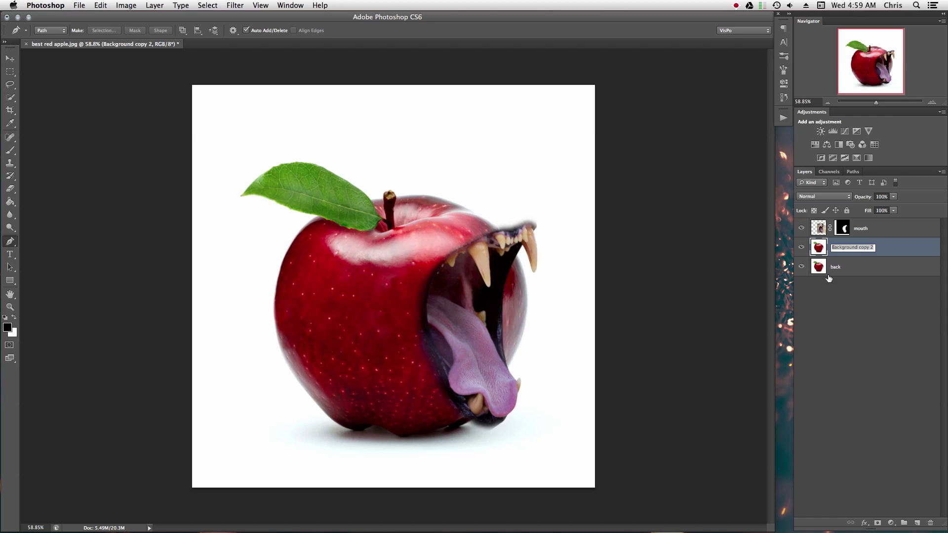
pyautogui.write('fi')
pyautogui.press('Return')
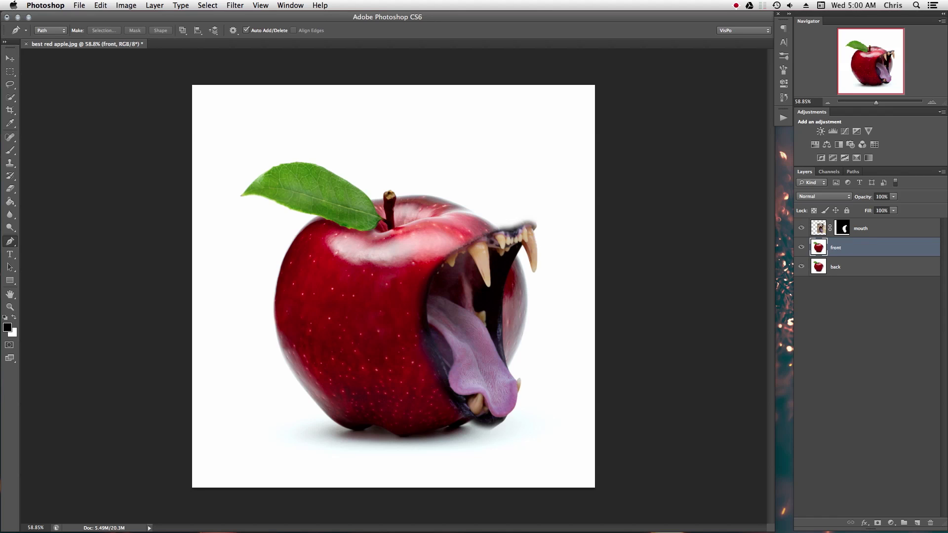
# Create a new layer at the bottom of the layer stack and name it white
pyautogui.click(917, 523)
pyautogui.moveTo(857, 256); pyautogui.dragTo(854, 314)
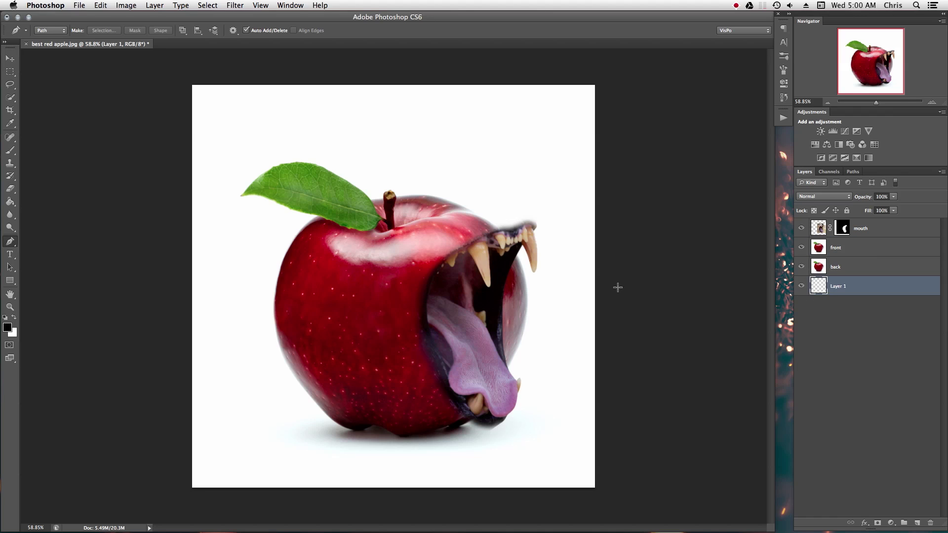
pyautogui.doubleClick(836, 291)
pyautogui.write('white')
pyautogui.press('Return')
# Fill the white layer with white using the Paint Bucket tool
pyautogui.click(10, 201)
pyautogui.click(13, 319)
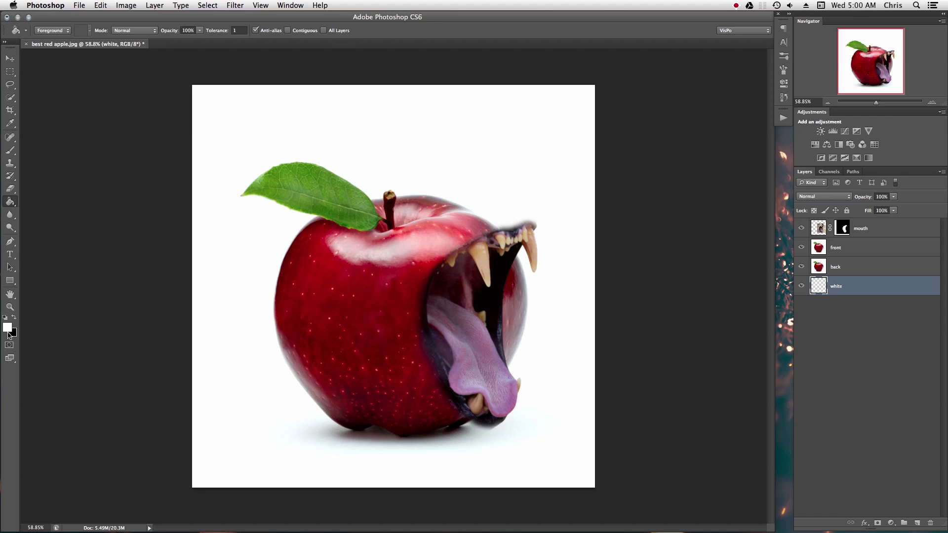
pyautogui.click(542, 209)
# Add a white layer mask to each of the front and back layers
pyautogui.click(850, 248)
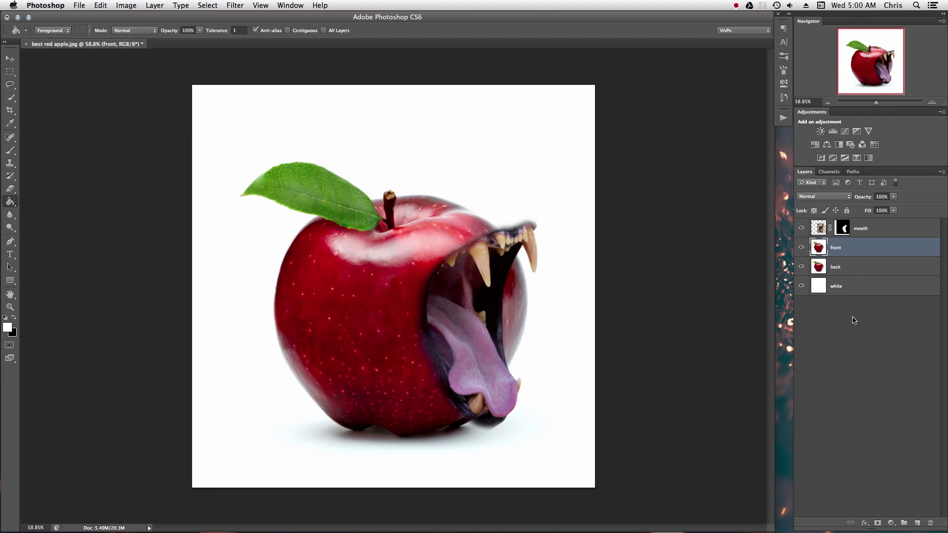
pyautogui.click(878, 523)
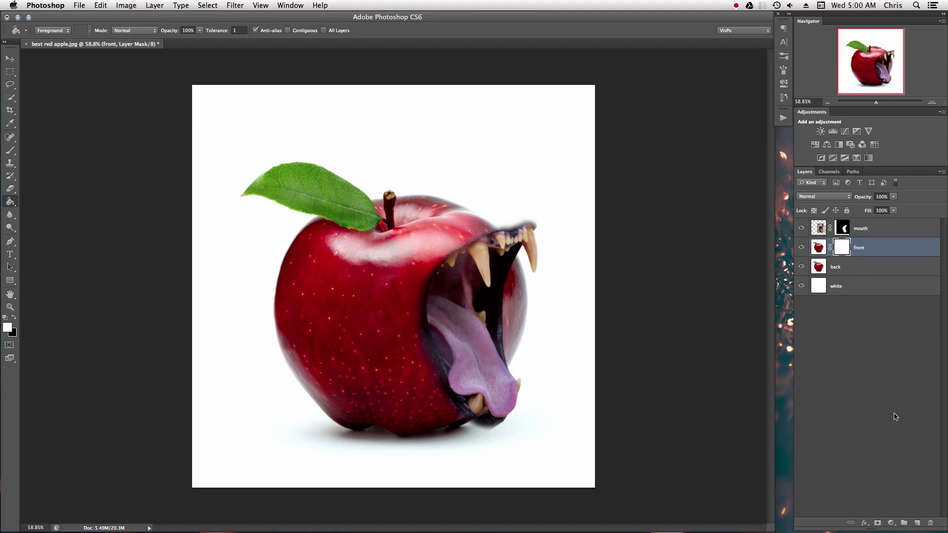
pyautogui.click(838, 269)
pyautogui.click(878, 524)
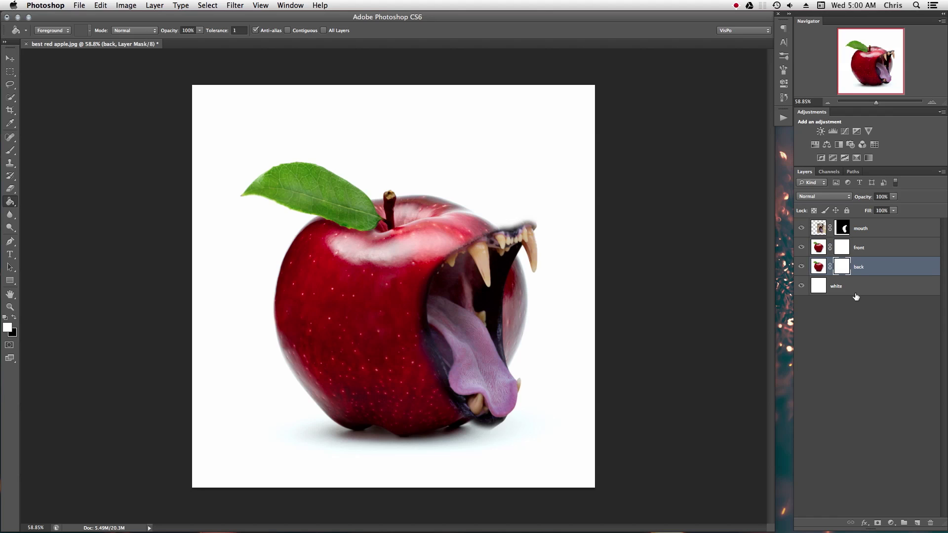
# Select the front layer's image and lasso the apple's upper-right part around the upper lip and fangs
pyautogui.click(821, 249)
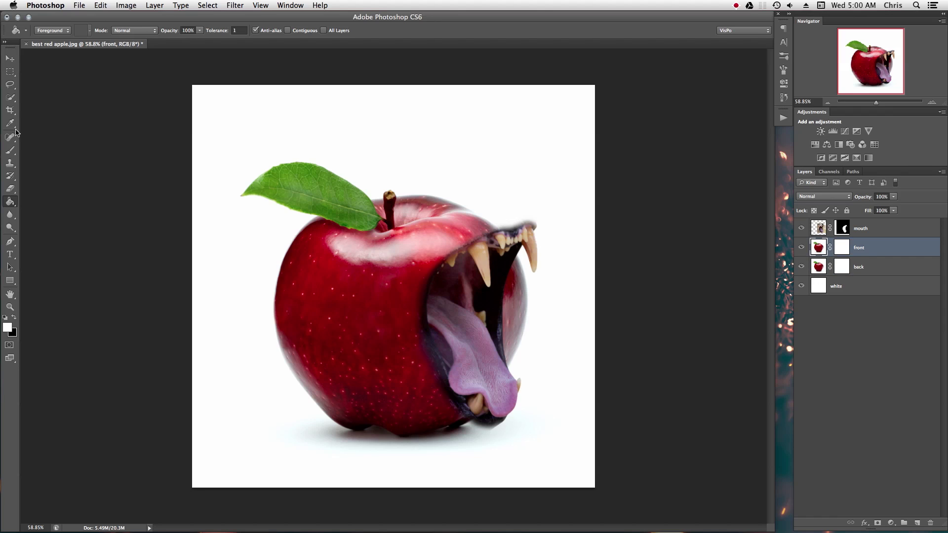
pyautogui.click(10, 84)
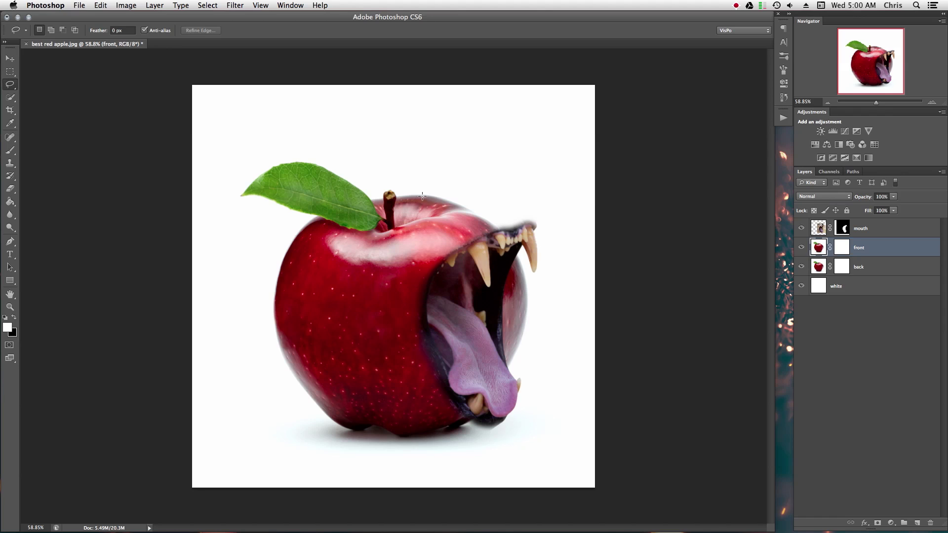
pyautogui.moveTo(405, 194)
pyautogui.mouseDown()
pyautogui.moveTo(380, 271)
pyautogui.moveTo(404, 318)
pyautogui.moveTo(433, 321)
pyautogui.moveTo(471, 301)
pyautogui.moveTo(537, 227)
pyautogui.moveTo(529, 208)
pyautogui.moveTo(466, 178)
pyautogui.moveTo(430, 172)
pyautogui.moveTo(405, 178)
pyautogui.mouseUp()
# Warp the selected upper part of the front layer outward so the apple skin wraps over the upper lip and fangs, and deselect
pyautogui.click(95, 4)
pyautogui.moveTo(132, 223)
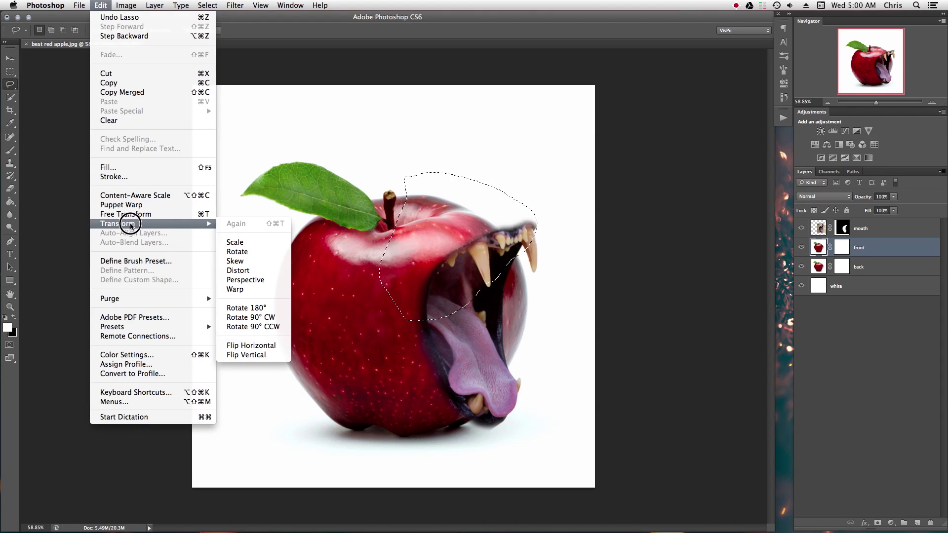
pyautogui.click(235, 290)
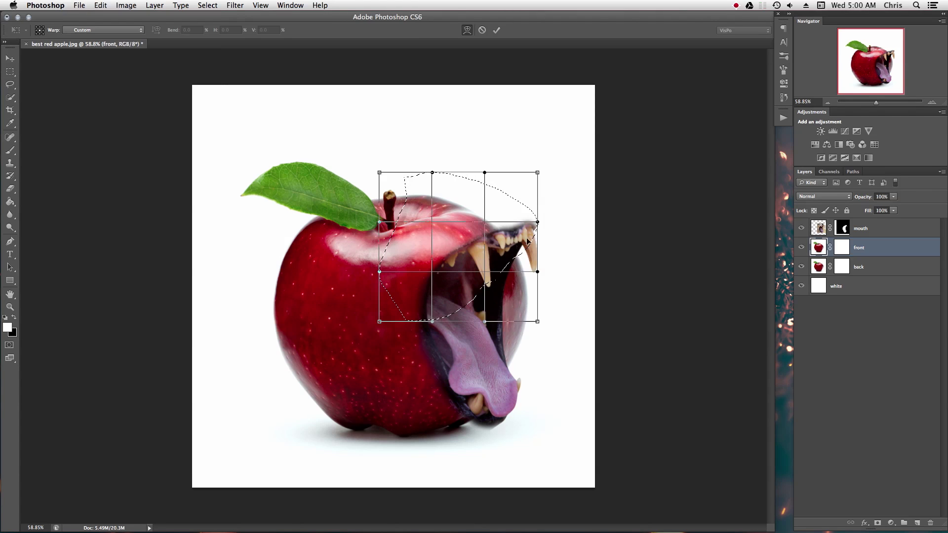
pyautogui.moveTo(507, 235)
pyautogui.mouseDown()
pyautogui.moveTo(538, 216)
pyautogui.moveTo(592, 240)
pyautogui.moveTo(550, 232)
pyautogui.moveTo(549, 221)
pyautogui.moveTo(538, 253)
pyautogui.moveTo(521, 242)
pyautogui.mouseUp()
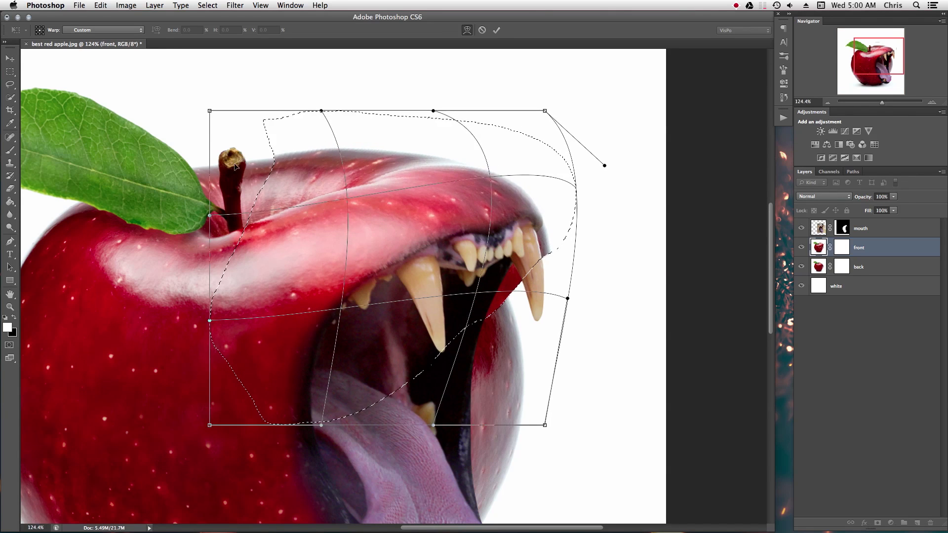
pyautogui.moveTo(274, 171); pyautogui.dragTo(271, 172)
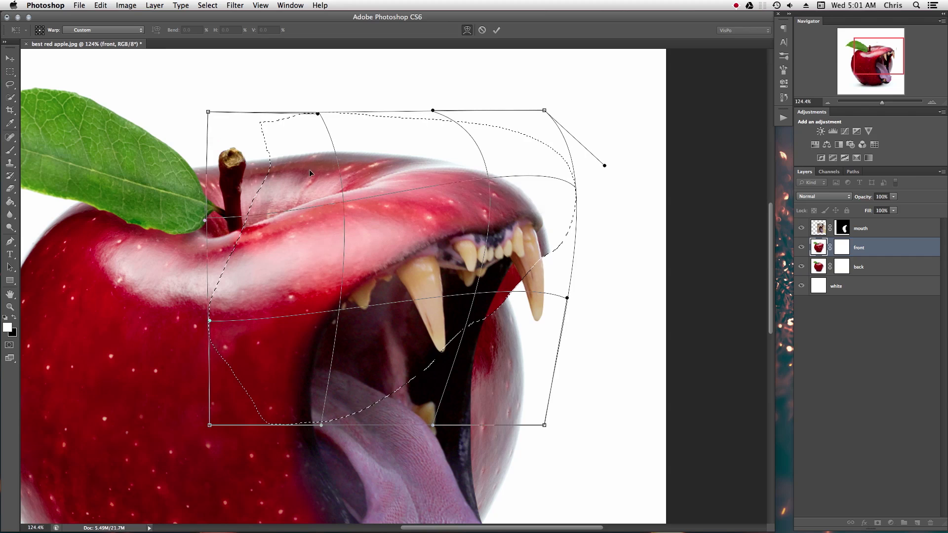
pyautogui.moveTo(274, 222); pyautogui.dragTo(275, 225)
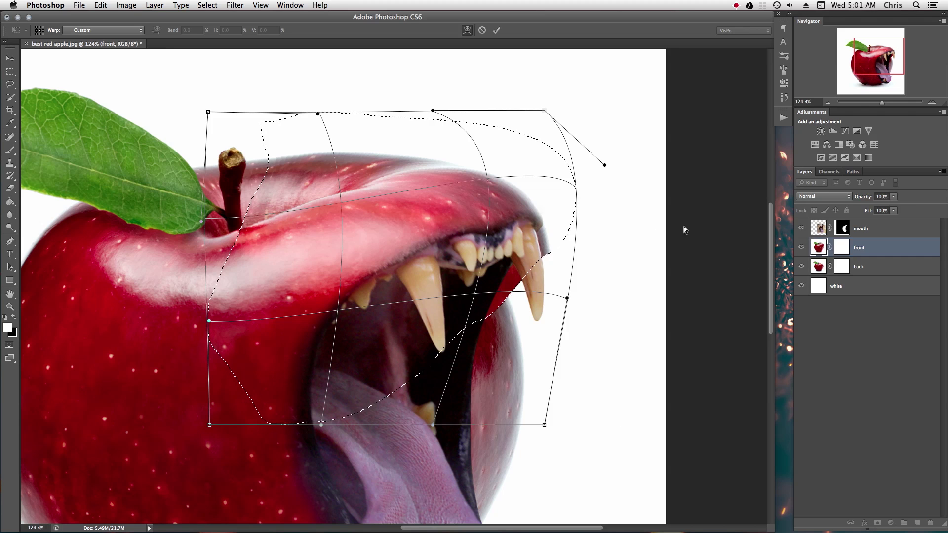
pyautogui.press('Return')
pyautogui.press('l')
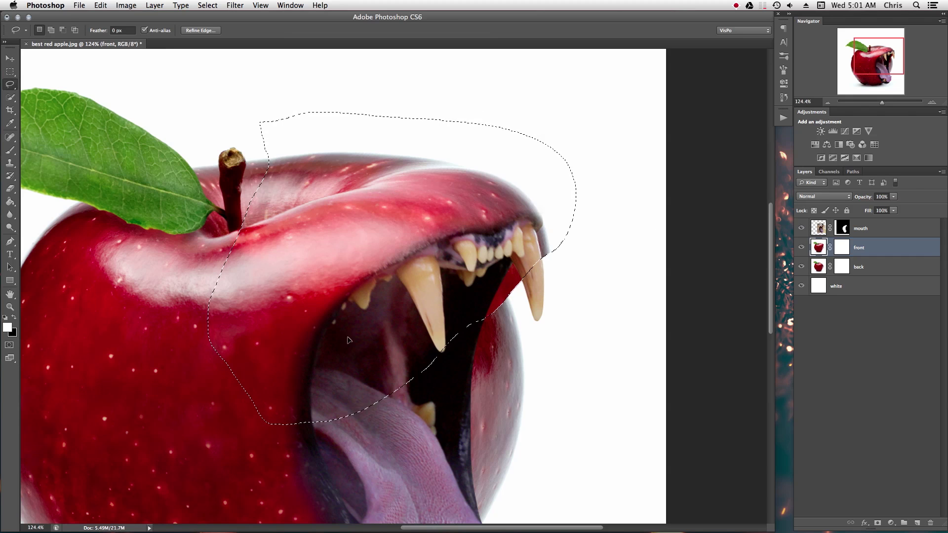
pyautogui.press('super+d')
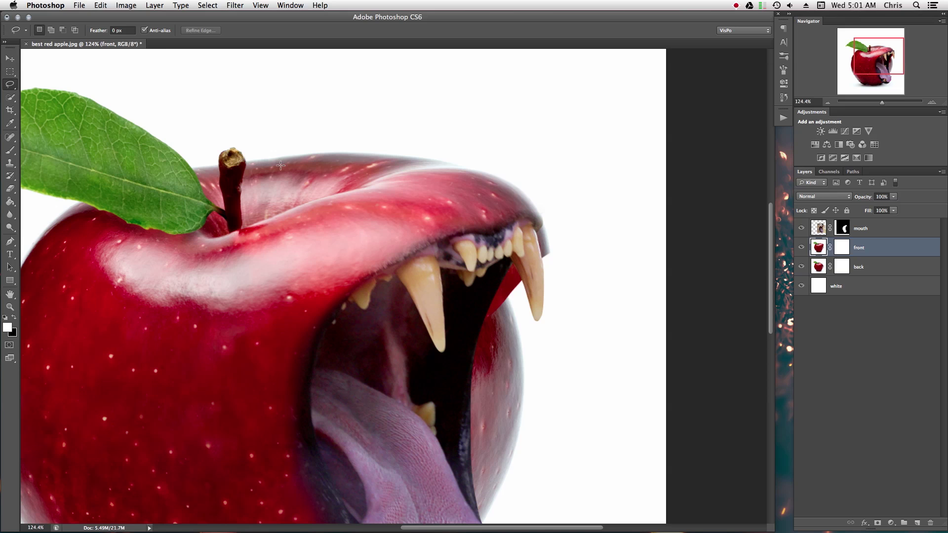
# Lasso the front layer's lower part around the lower jaw, warp it outward to wrap under the chin, and deselect
pyautogui.moveTo(476, 339); pyautogui.dragTo(492, 73)
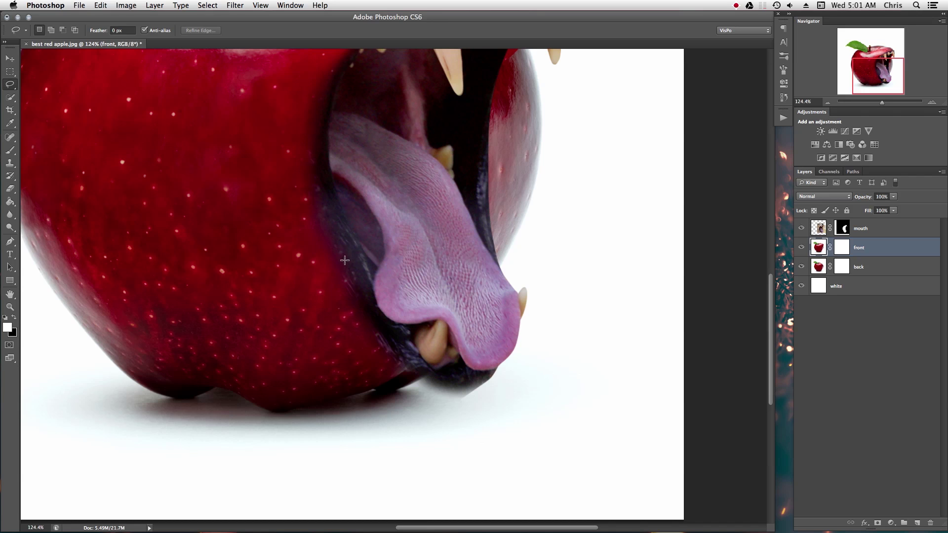
pyautogui.moveTo(346, 259)
pyautogui.mouseDown()
pyautogui.moveTo(269, 327)
pyautogui.moveTo(232, 458)
pyautogui.moveTo(324, 508)
pyautogui.moveTo(474, 481)
pyautogui.moveTo(525, 377)
pyautogui.moveTo(422, 311)
pyautogui.mouseUp()
pyautogui.moveTo(459, 381)
pyautogui.mouseDown()
pyautogui.moveTo(461, 404)
pyautogui.moveTo(461, 364)
pyautogui.moveTo(462, 390)
pyautogui.mouseUp()
pyautogui.click(101, 5)
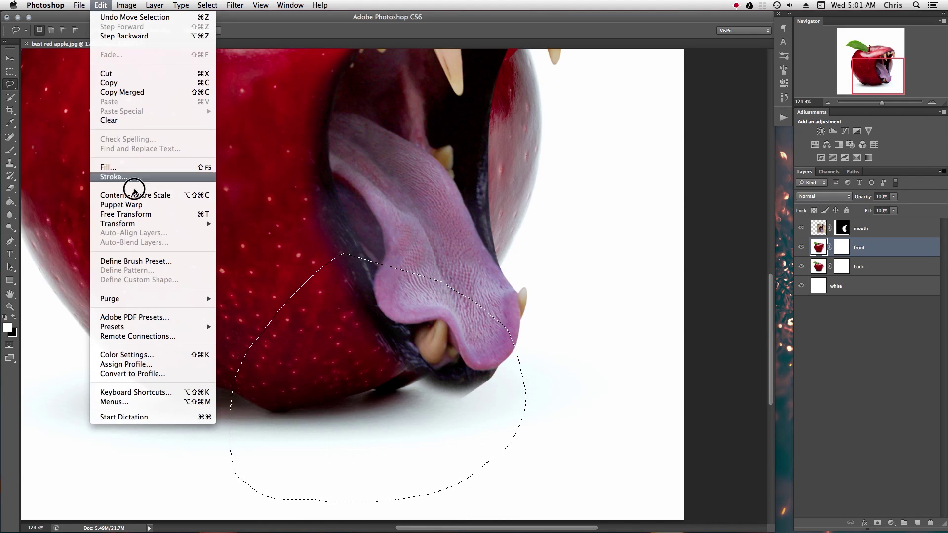
pyautogui.moveTo(142, 225)
pyautogui.click(235, 289)
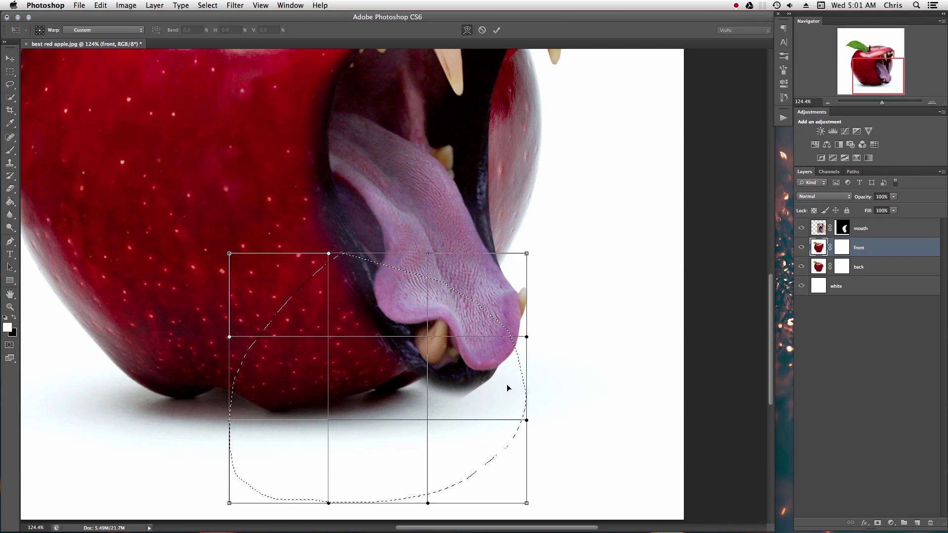
pyautogui.moveTo(466, 362)
pyautogui.mouseDown()
pyautogui.moveTo(489, 388)
pyautogui.moveTo(511, 383)
pyautogui.moveTo(538, 407)
pyautogui.mouseUp()
pyautogui.press('Return')
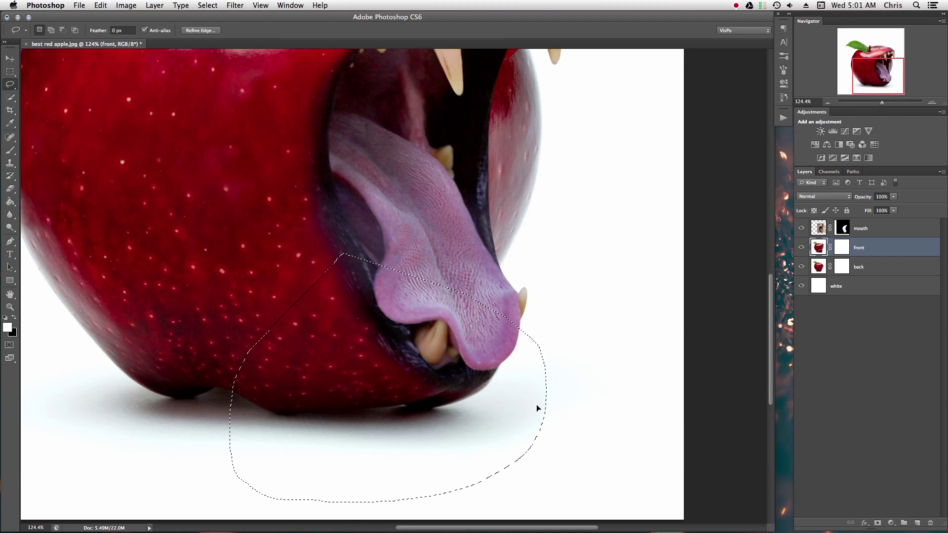
pyautogui.hotkey('ctrl', 'd')
# Hide the back layer and examine the hard seams left by the warps on the front layer
pyautogui.moveTo(320, 295); pyautogui.dragTo(352, 292)
pyautogui.moveTo(292, 308); pyautogui.dragTo(400, 300)
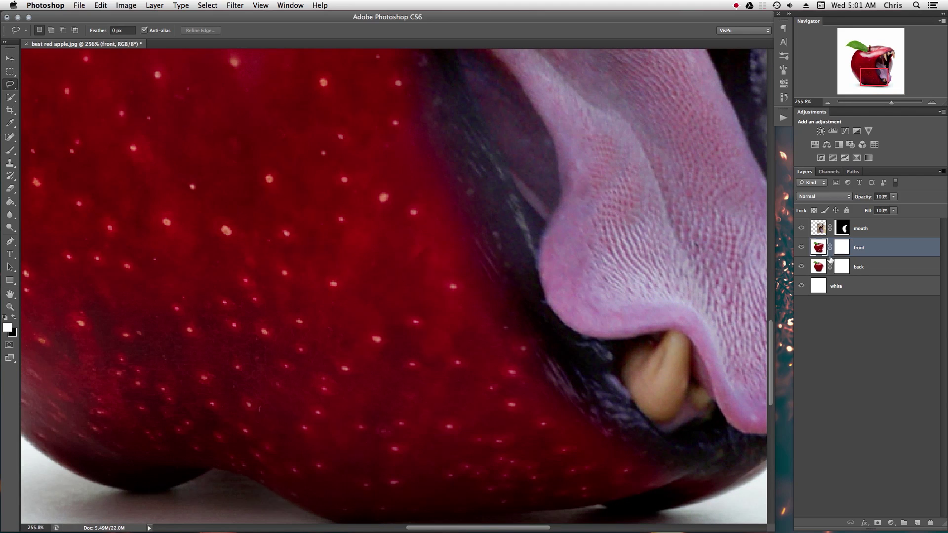
pyautogui.click(802, 266)
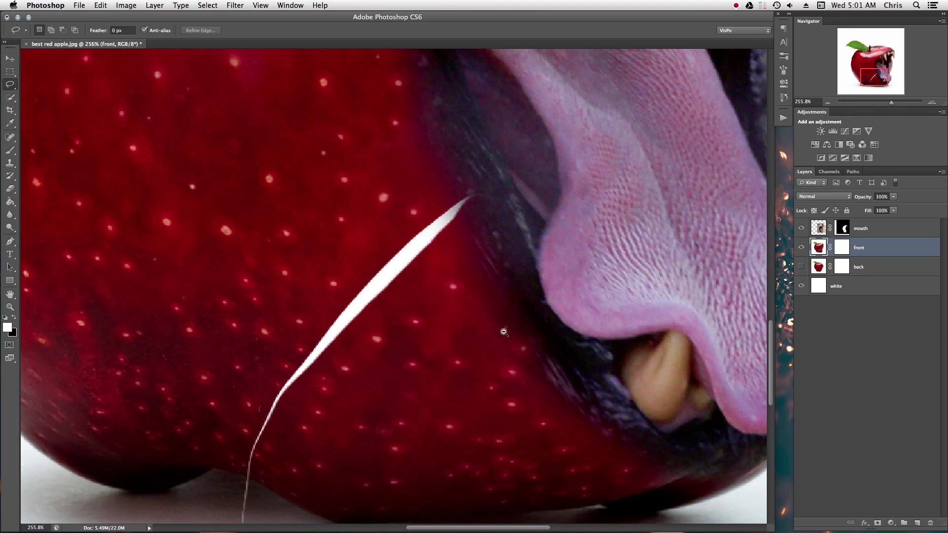
pyautogui.scroll(-7, 503, 332)
pyautogui.scroll(3, 432, 223)
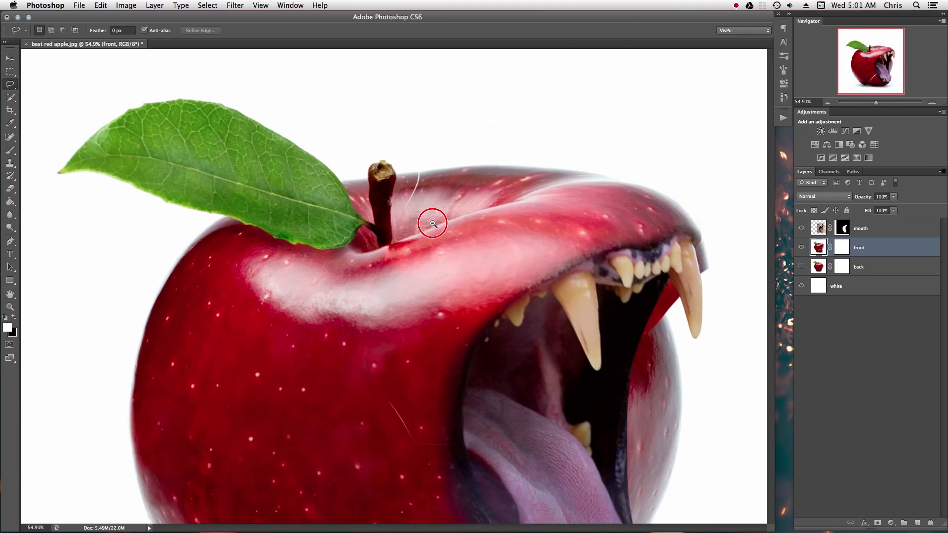
pyautogui.scroll(1, 432, 223)
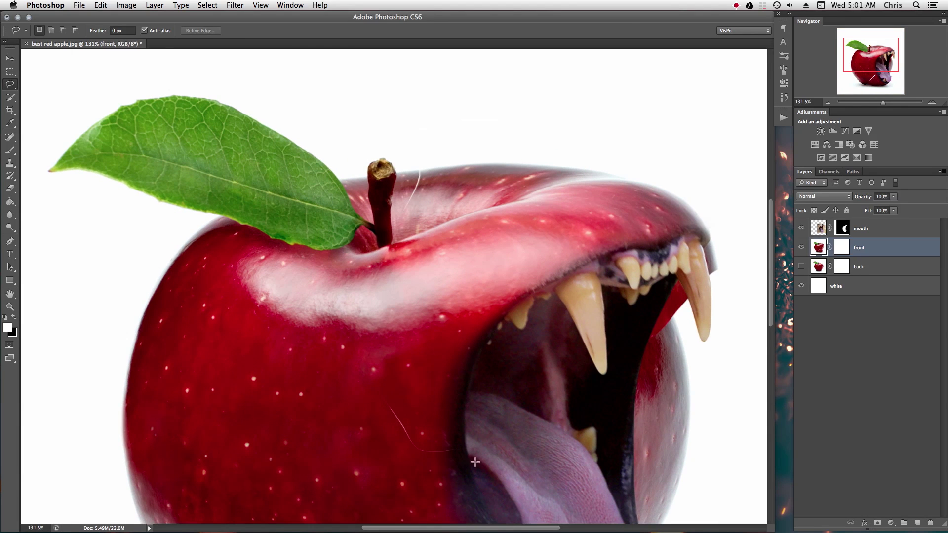
# Paint black on the front layer's mask with the 60 px brush along the hard warp seams, and show the back layer again
pyautogui.click(10, 150)
pyautogui.click(14, 317)
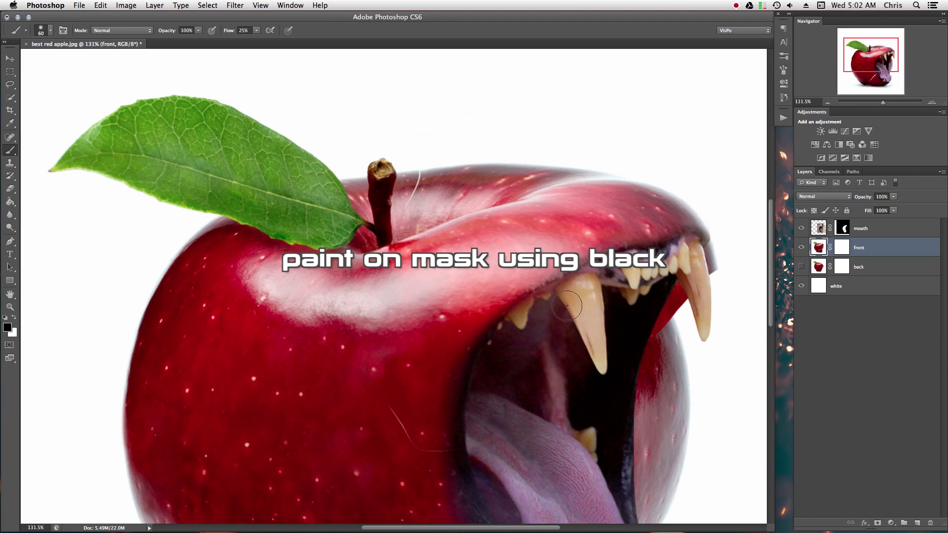
pyautogui.click(842, 247)
pyautogui.press('x')
pyautogui.click(12, 316)
pyautogui.moveTo(420, 167)
pyautogui.mouseDown()
pyautogui.moveTo(364, 298)
pyautogui.moveTo(405, 438)
pyautogui.moveTo(366, 358)
pyautogui.moveTo(421, 449)
pyautogui.mouseUp()
pyautogui.scroll(-5, 439, 321)
pyautogui.moveTo(500, 286)
pyautogui.mouseDown()
pyautogui.moveTo(402, 389)
pyautogui.moveTo(392, 477)
pyautogui.mouseUp()
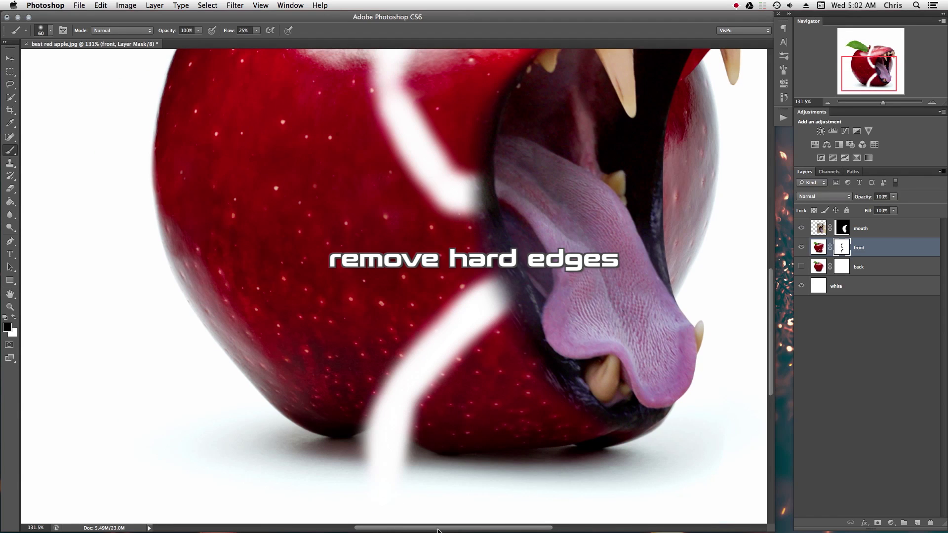
pyautogui.click(802, 267)
# Mask out the front layer's leftover apple flap and edges around the outermost upper fang, reducing the brush to 25 px
pyautogui.scroll(3, 501, 425)
pyautogui.hscroll(5, 528, 405)
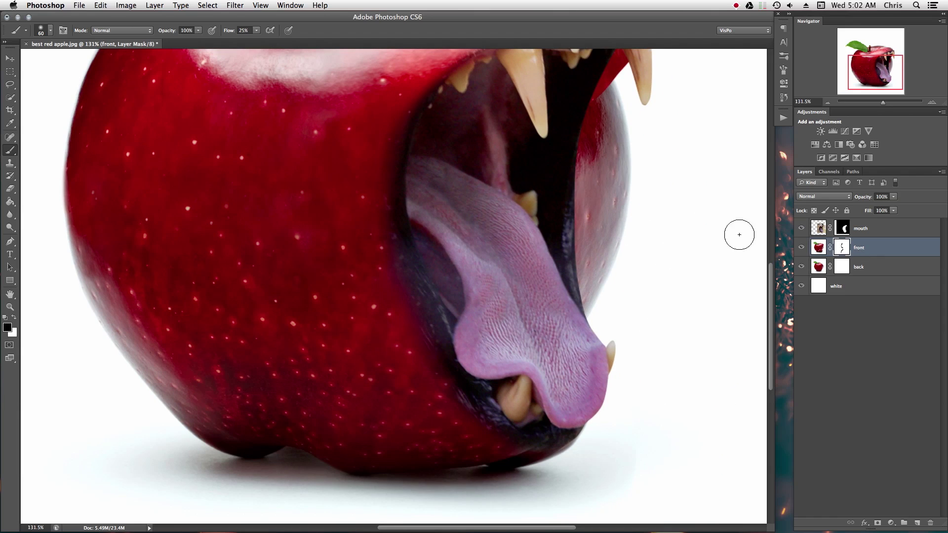
pyautogui.moveTo(649, 181); pyautogui.dragTo(607, 253)
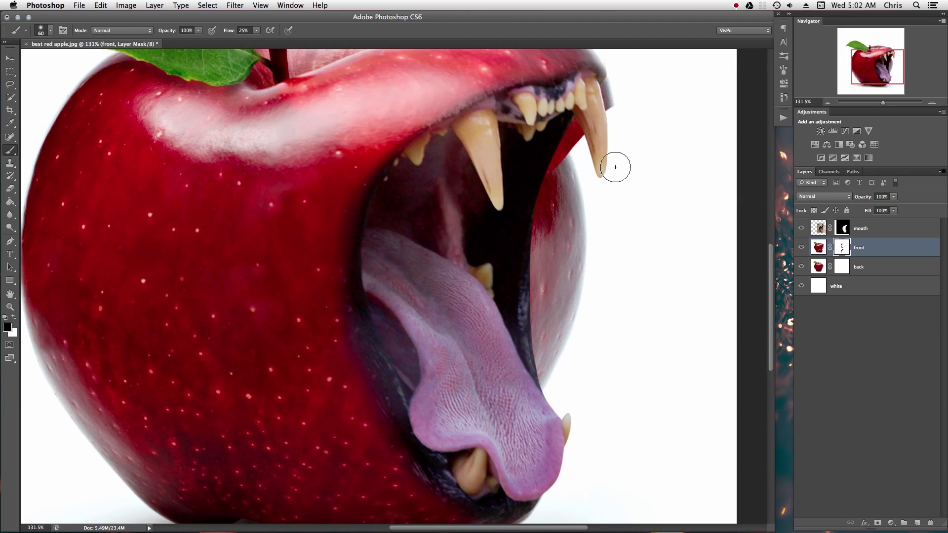
pyautogui.moveTo(623, 182); pyautogui.dragTo(602, 296)
pyautogui.click(50, 31)
pyautogui.press('Return')
pyautogui.moveTo(593, 218)
pyautogui.mouseDown()
pyautogui.moveTo(568, 246)
pyautogui.moveTo(584, 244)
pyautogui.mouseUp()
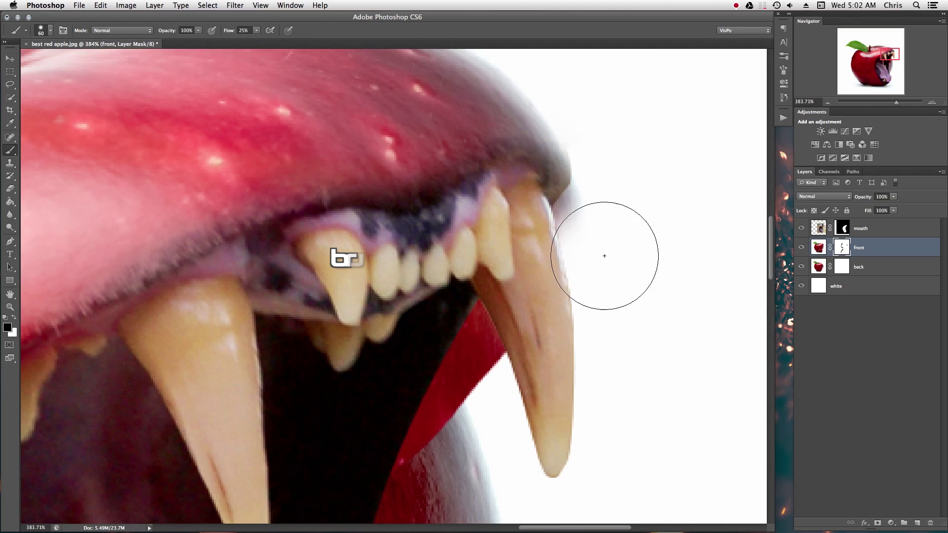
pyautogui.press('[')
pyautogui.press('[')
pyautogui.press('[')
pyautogui.press('[')
pyautogui.press('[')
pyautogui.press('[')
pyautogui.scroll(-2, 568, 249)
pyautogui.scroll(-4, 502, 195)
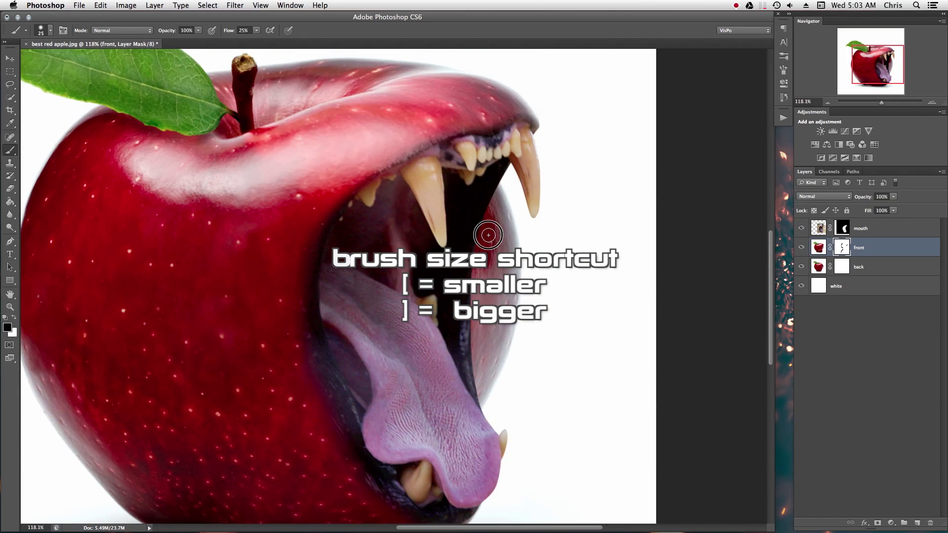
# Hide the back layer and mask out the front layer's apple area beyond the mouth opening, enlarging the brush up to 125 px
pyautogui.click(801, 267)
pyautogui.press(']')
pyautogui.press(']')
pyautogui.moveTo(502, 233)
pyautogui.mouseDown()
pyautogui.moveTo(483, 264)
pyautogui.moveTo(504, 248)
pyautogui.moveTo(462, 377)
pyautogui.moveTo(502, 343)
pyautogui.mouseUp()
pyautogui.press(']')
pyautogui.press(']')
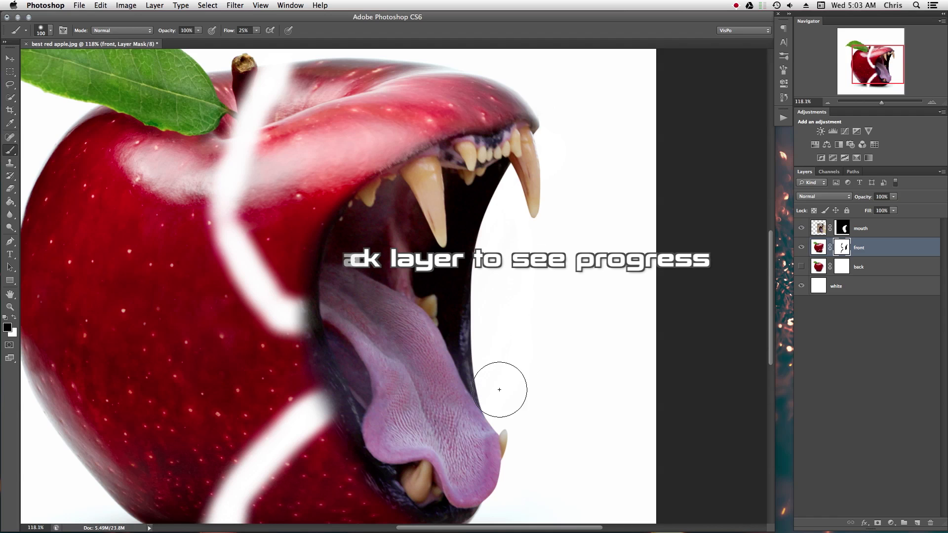
pyautogui.press(']')
pyautogui.press(']')
pyautogui.press(']')
pyautogui.press(']')
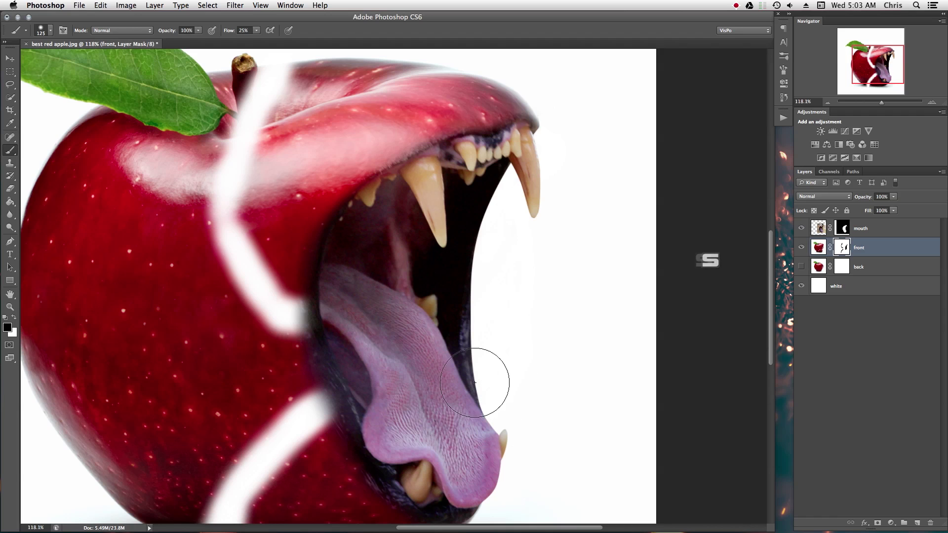
# Toggle the front layer's visibility to check the masking, and show the back layer again
pyautogui.click(802, 248)
pyautogui.click(802, 248)
pyautogui.click(802, 267)
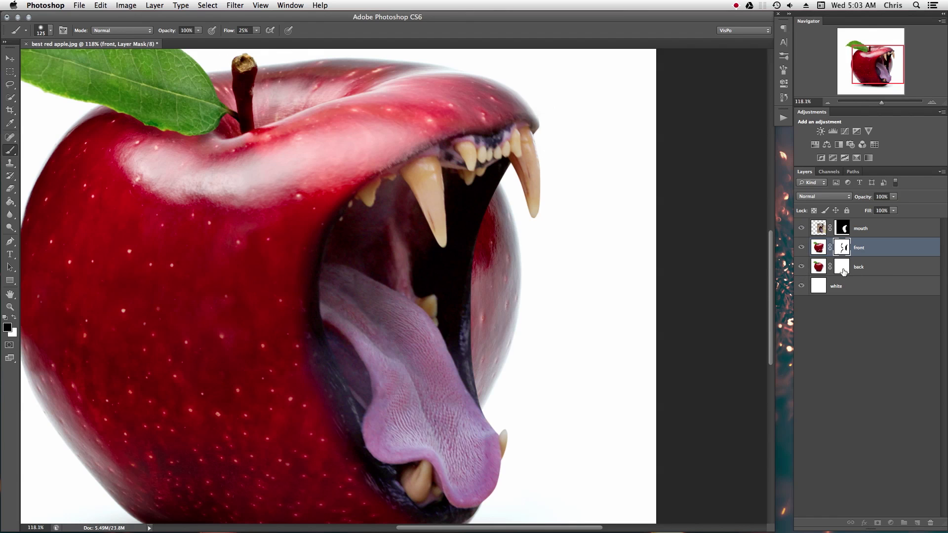
# Lasso the remaining apple bulge behind the mouth, clear that area to black on the back layer's mask, and deselect
pyautogui.click(842, 270)
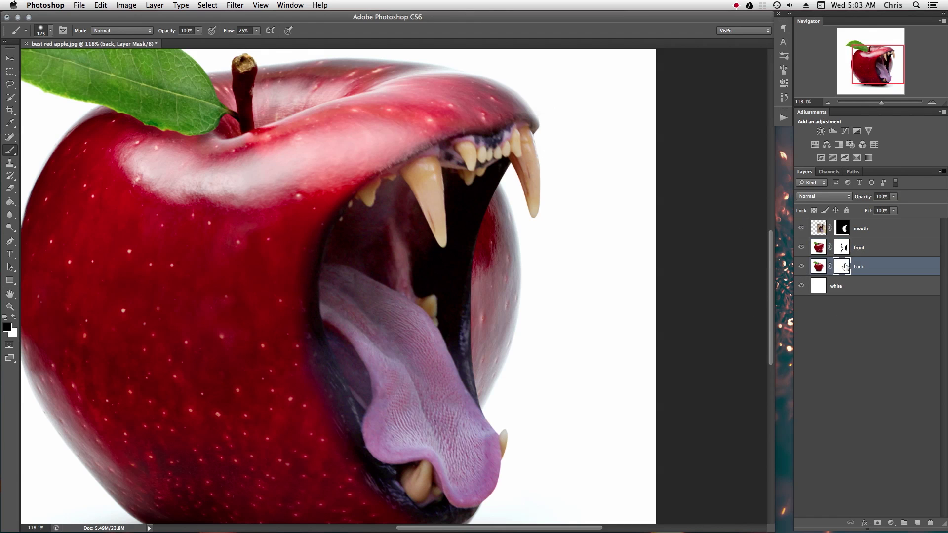
pyautogui.click(12, 86)
pyautogui.moveTo(517, 194)
pyautogui.mouseDown()
pyautogui.moveTo(501, 176)
pyautogui.moveTo(462, 242)
pyautogui.moveTo(455, 349)
pyautogui.moveTo(477, 419)
pyautogui.moveTo(523, 385)
pyautogui.moveTo(539, 230)
pyautogui.mouseUp()
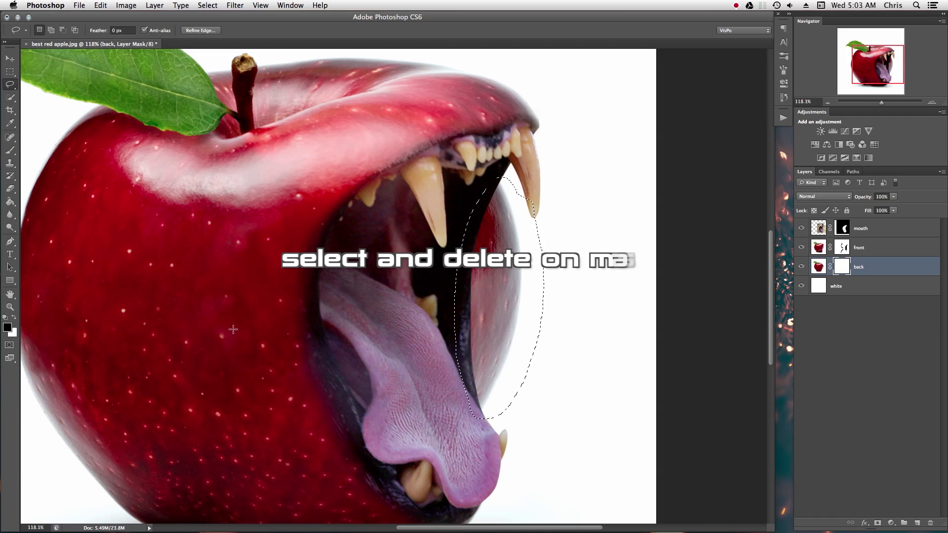
pyautogui.press('x')
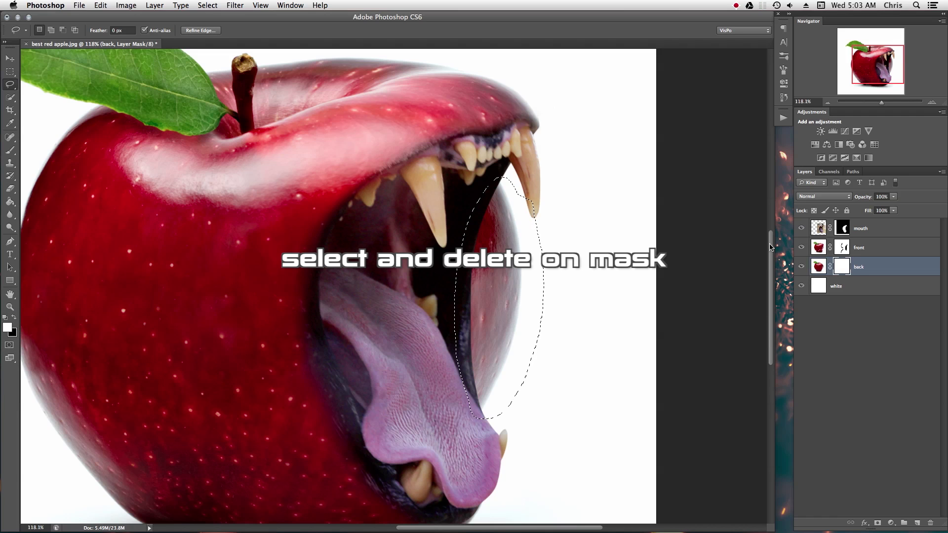
pyautogui.press('Delete')
pyautogui.press('super+d')
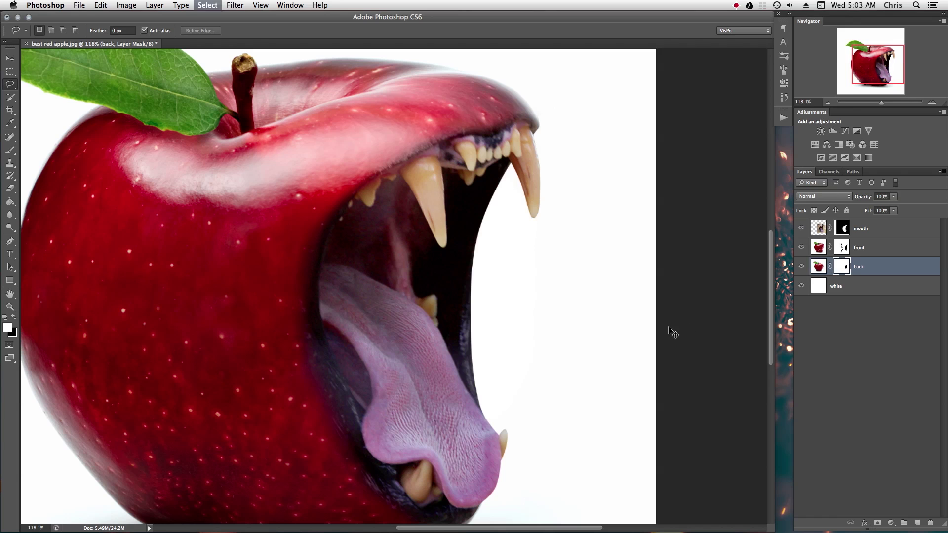
# Apply Color Balance to the mouth layer's midtones with levels 0, -18 and -37, comparing the image with and without the preview
pyautogui.moveTo(451, 345); pyautogui.dragTo(419, 344)
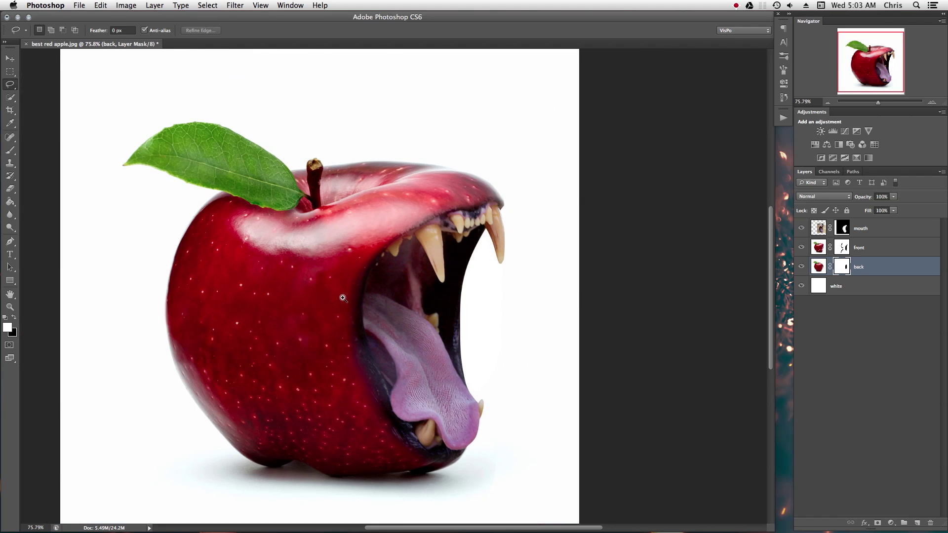
pyautogui.moveTo(350, 401); pyautogui.dragTo(497, 325)
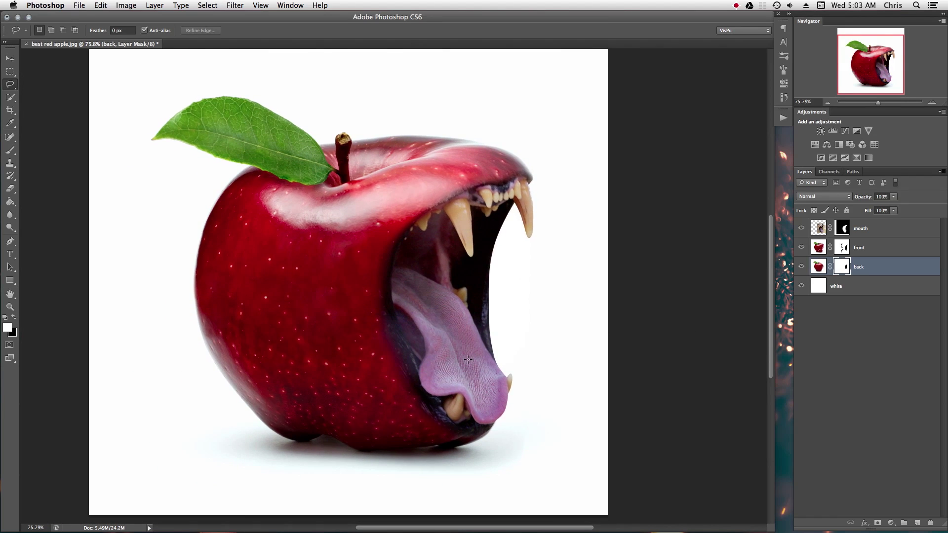
pyautogui.click(818, 228)
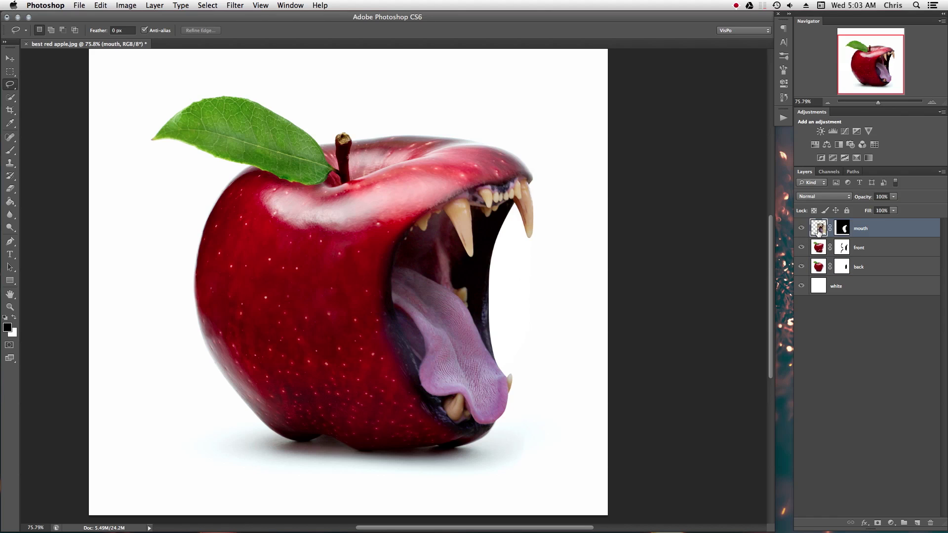
pyautogui.click(126, 5)
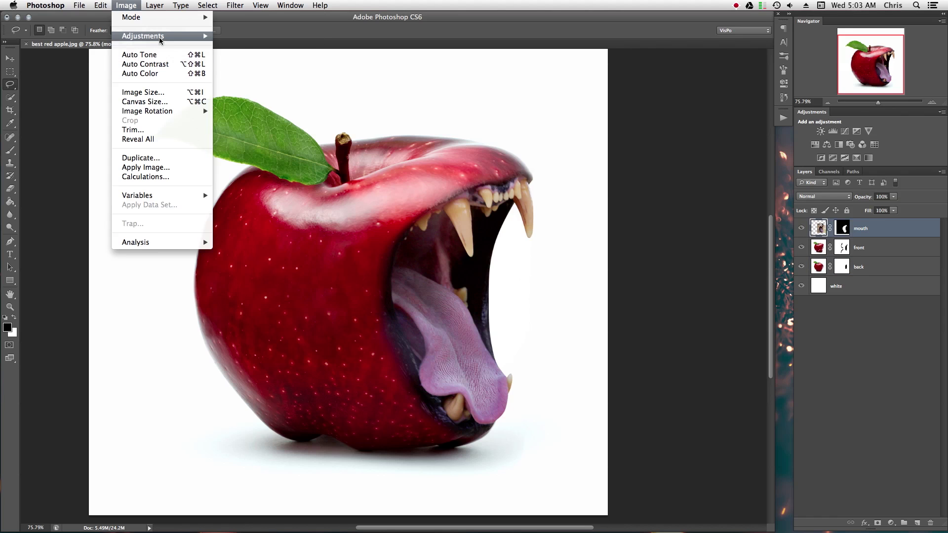
pyautogui.moveTo(162, 38)
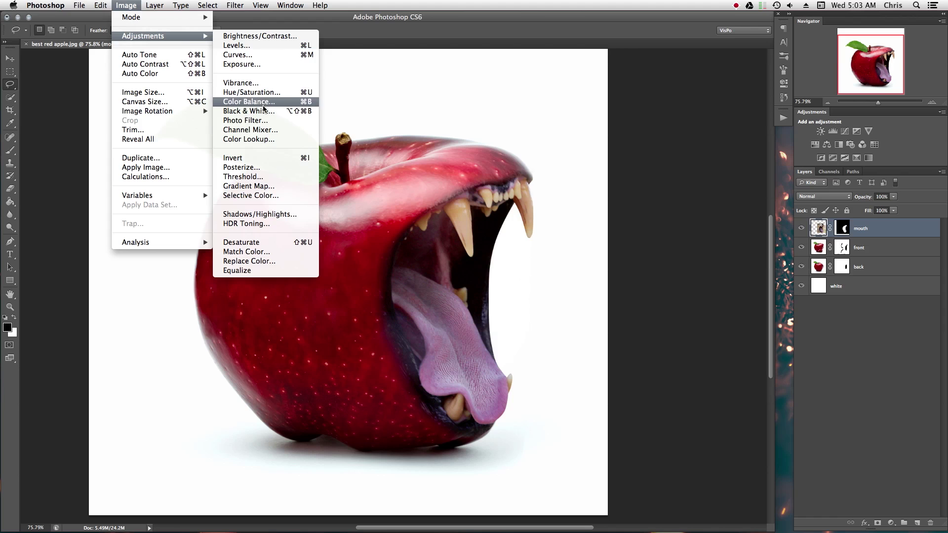
pyautogui.click(265, 105)
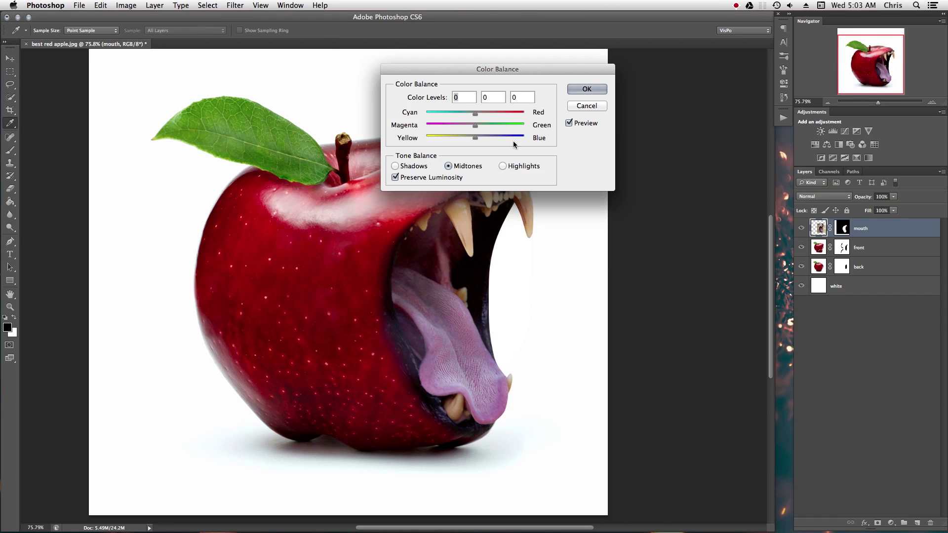
pyautogui.moveTo(517, 70); pyautogui.dragTo(675, 256)
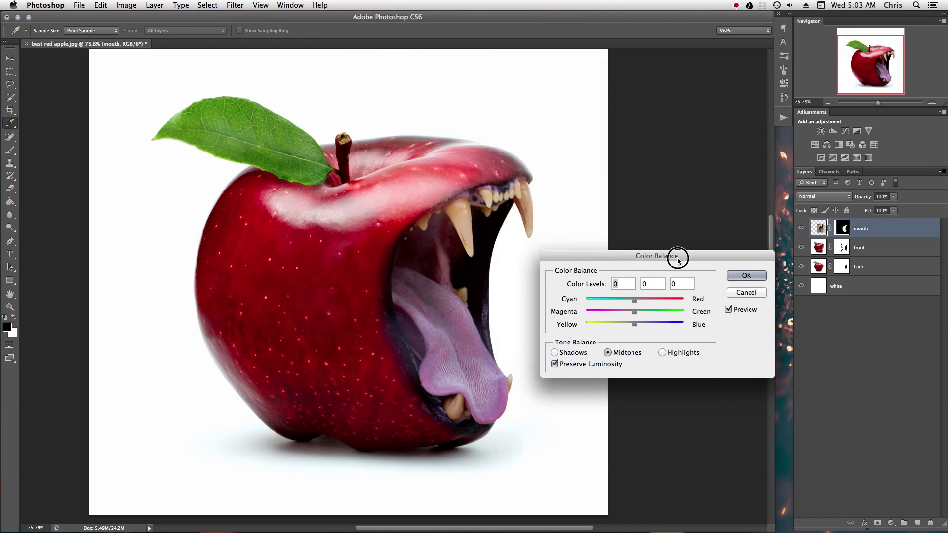
pyautogui.moveTo(636, 326); pyautogui.dragTo(620, 314)
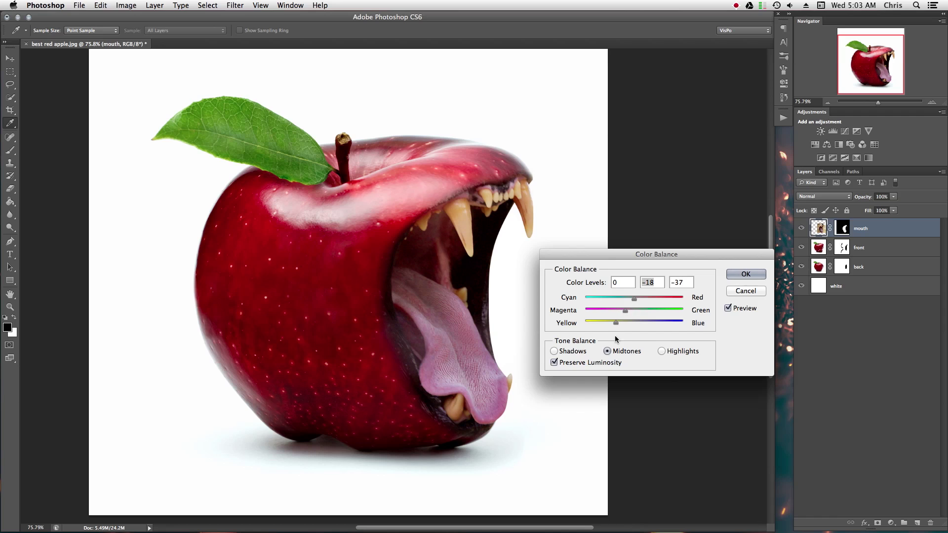
pyautogui.click(727, 308)
pyautogui.click(727, 309)
pyautogui.click(739, 276)
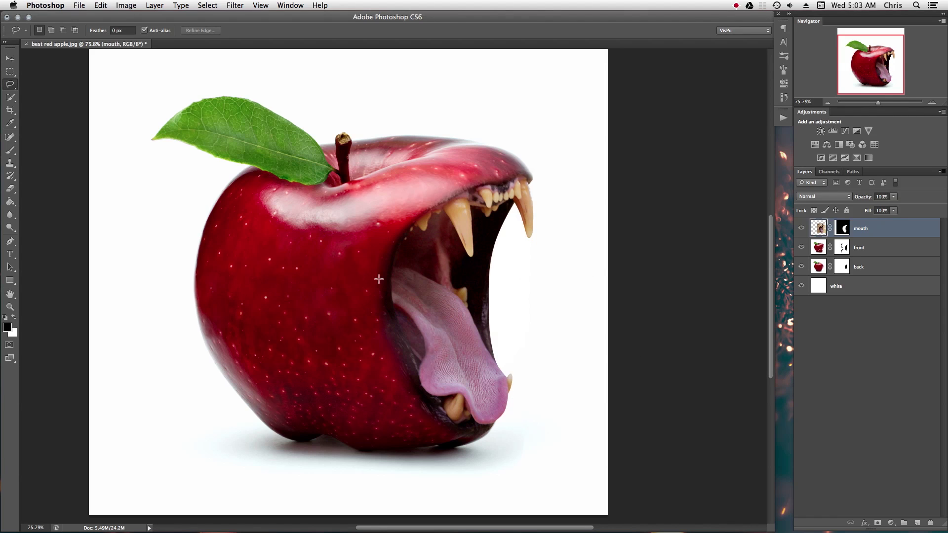
# Save the composite with its layers to the Desktop as the Photoshop file best red apple.psd
pyautogui.click(80, 6)
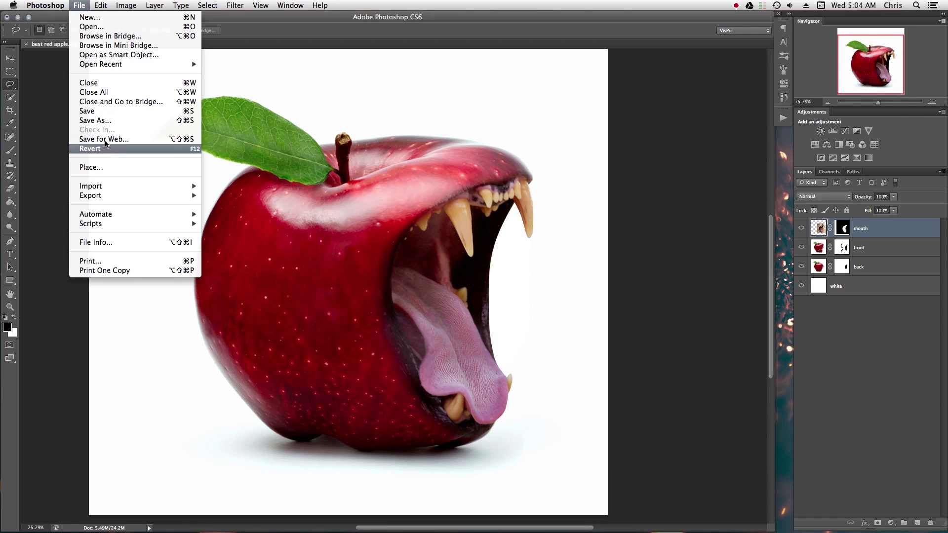
pyautogui.click(105, 122)
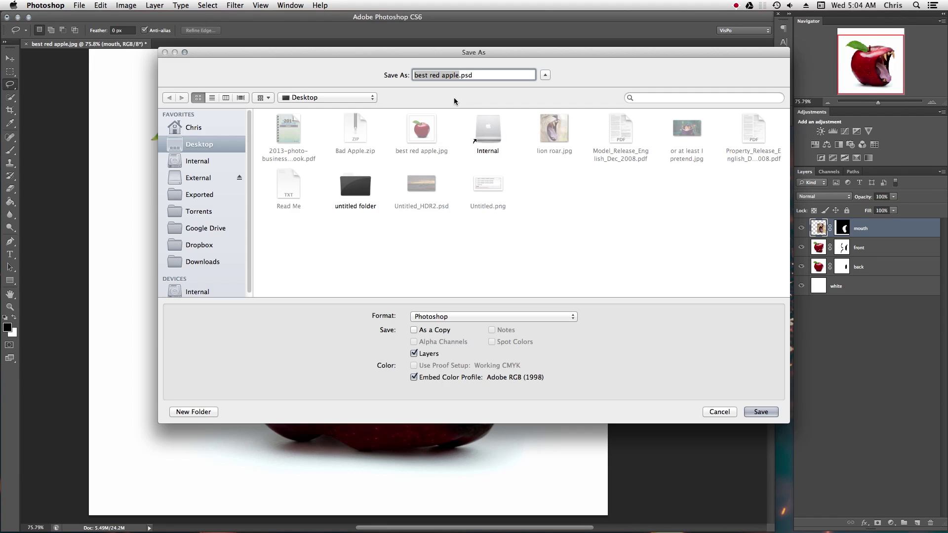
pyautogui.click(450, 292)
pyautogui.click(761, 412)
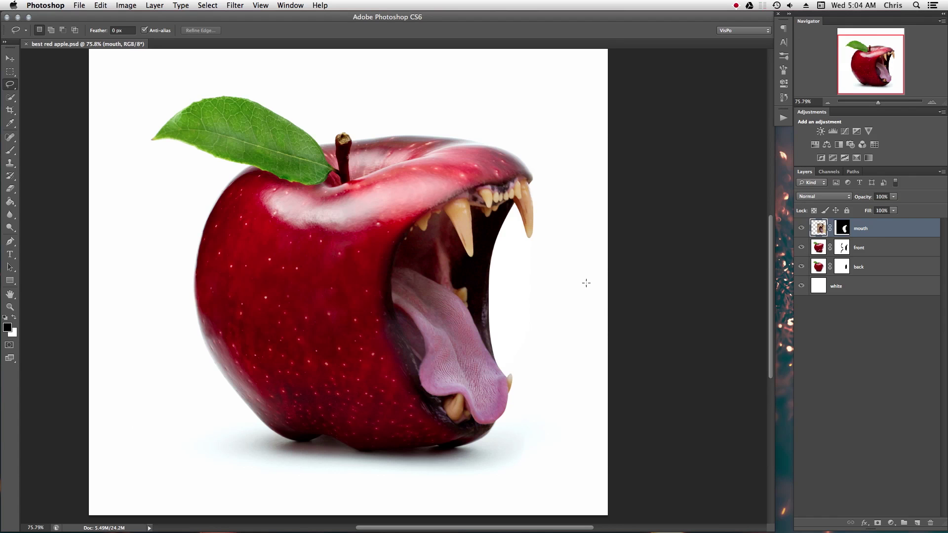
# Export the image for the web as a Very High quality JPEG at 80, saved as best-red-apple.jpg on the Desktop
pyautogui.click(79, 6)
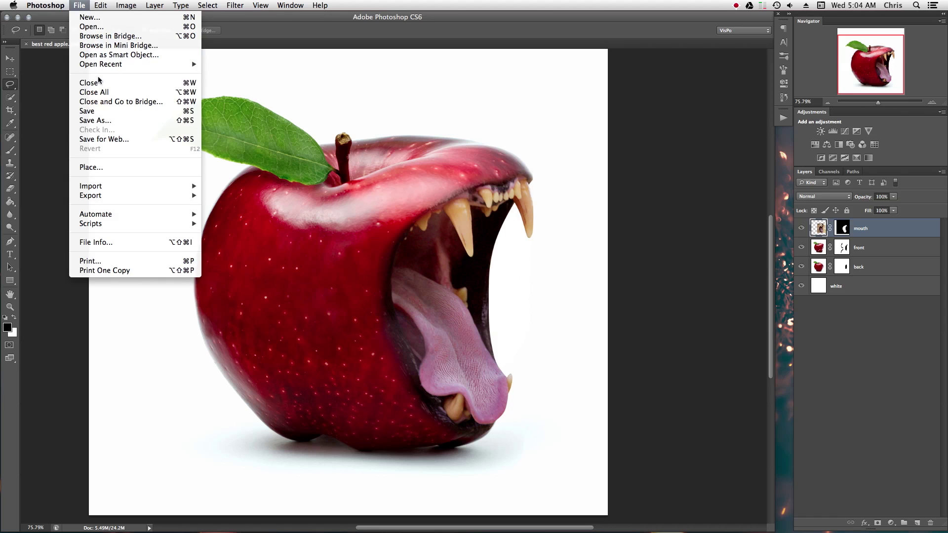
pyautogui.click(109, 140)
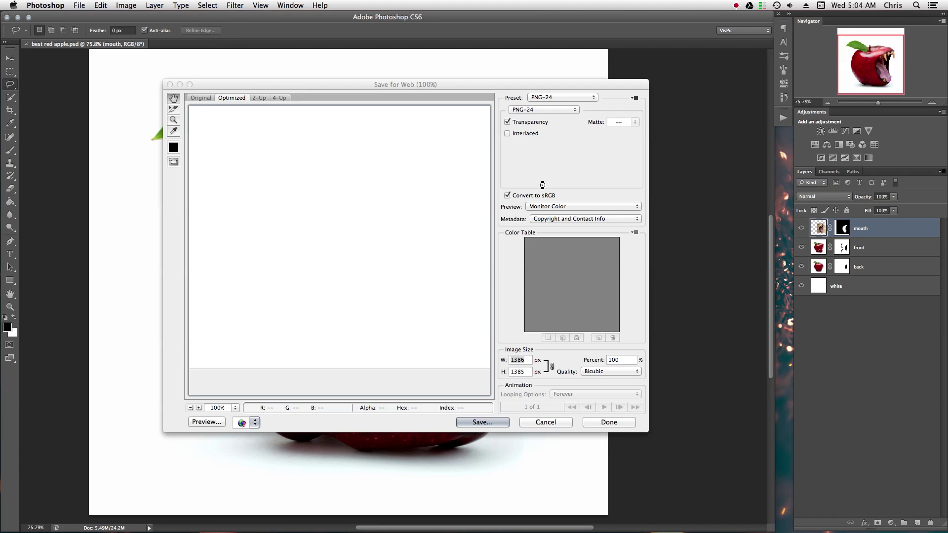
pyautogui.click(544, 109)
pyautogui.click(538, 94)
pyautogui.click(536, 122)
pyautogui.click(536, 137)
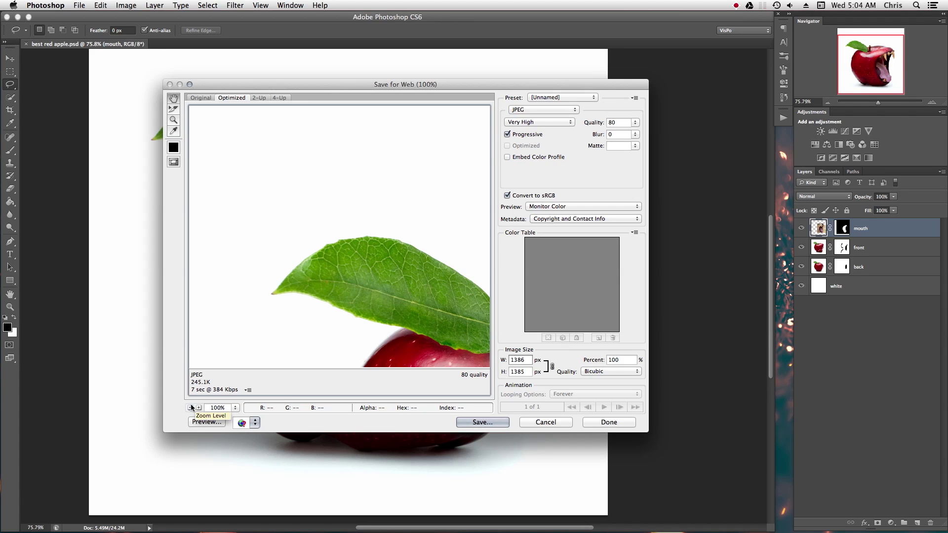
pyautogui.click(191, 408)
pyautogui.click(191, 408)
pyautogui.click(190, 408)
pyautogui.click(199, 408)
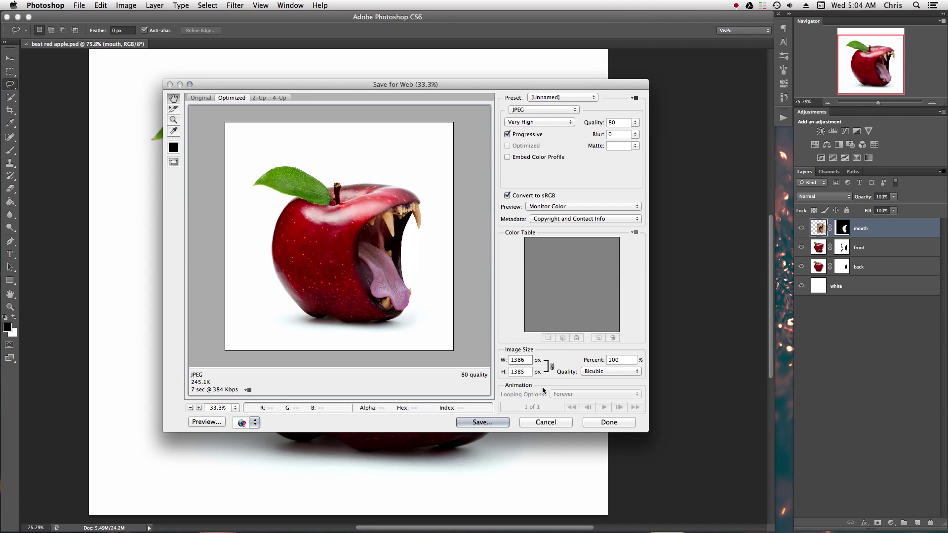
pyautogui.click(483, 422)
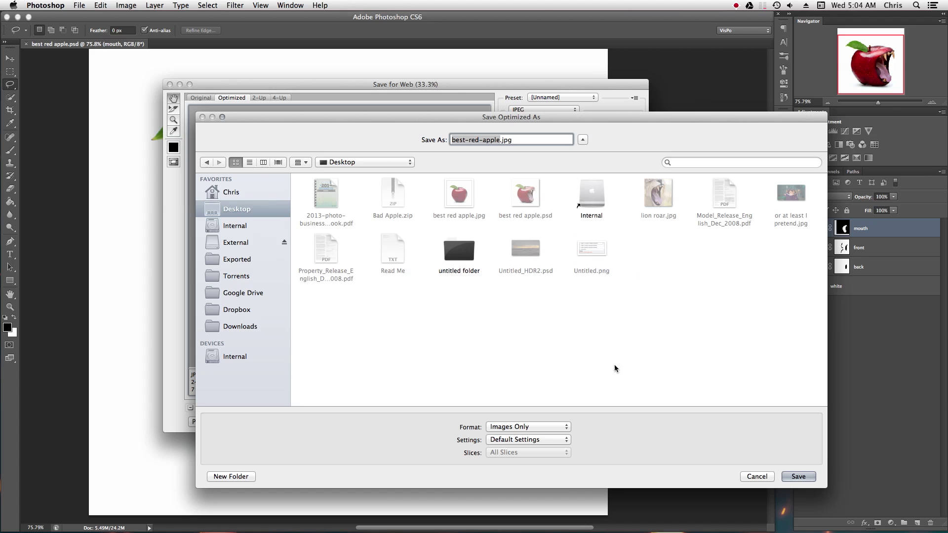
pyautogui.press('Return')
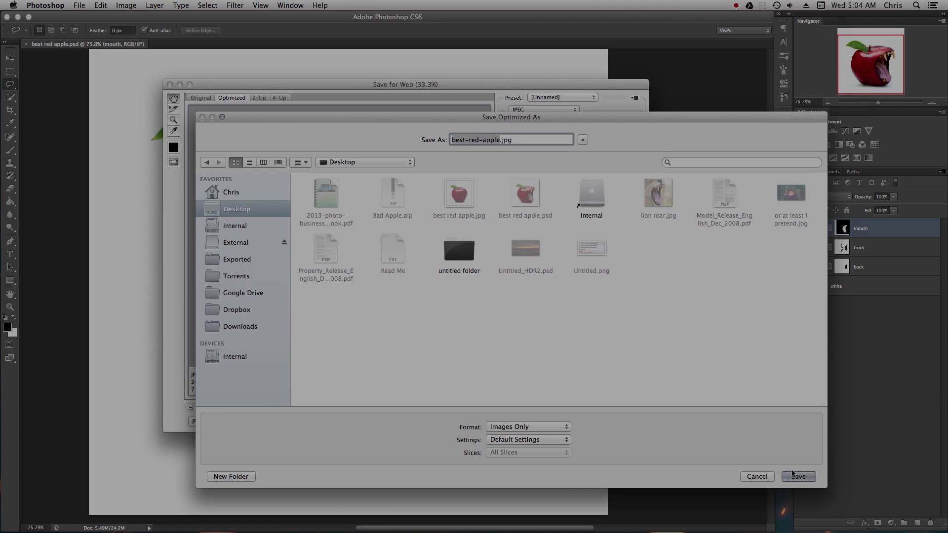